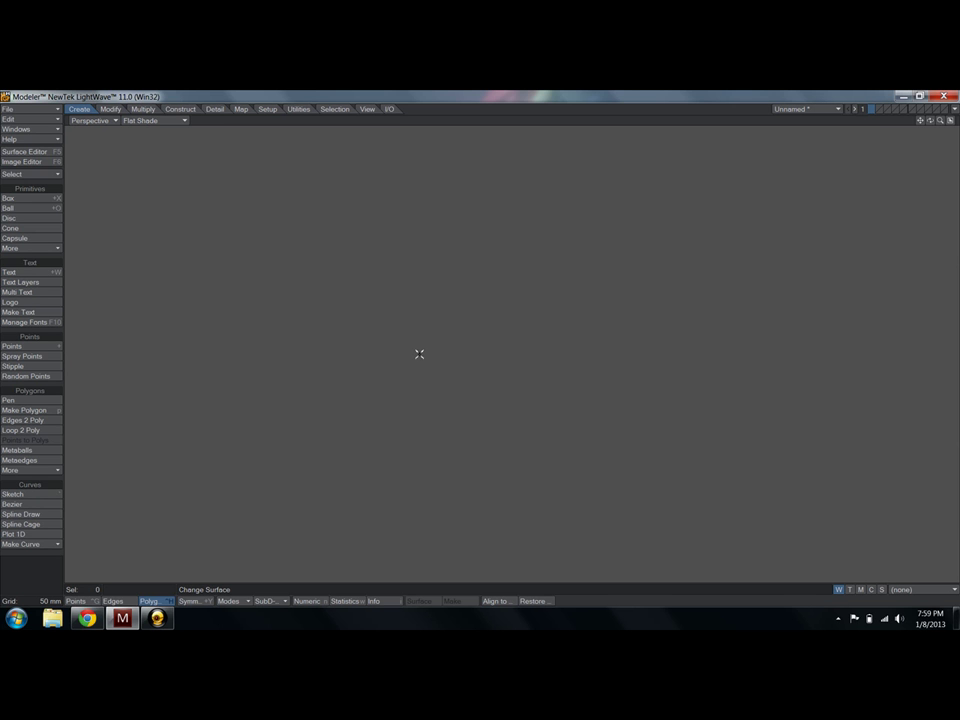
Switch to Chrome and examine the TARDIS reference picture from the roof lamp down to the base
{"action": "left_click", "coordinate": [90, 618]}
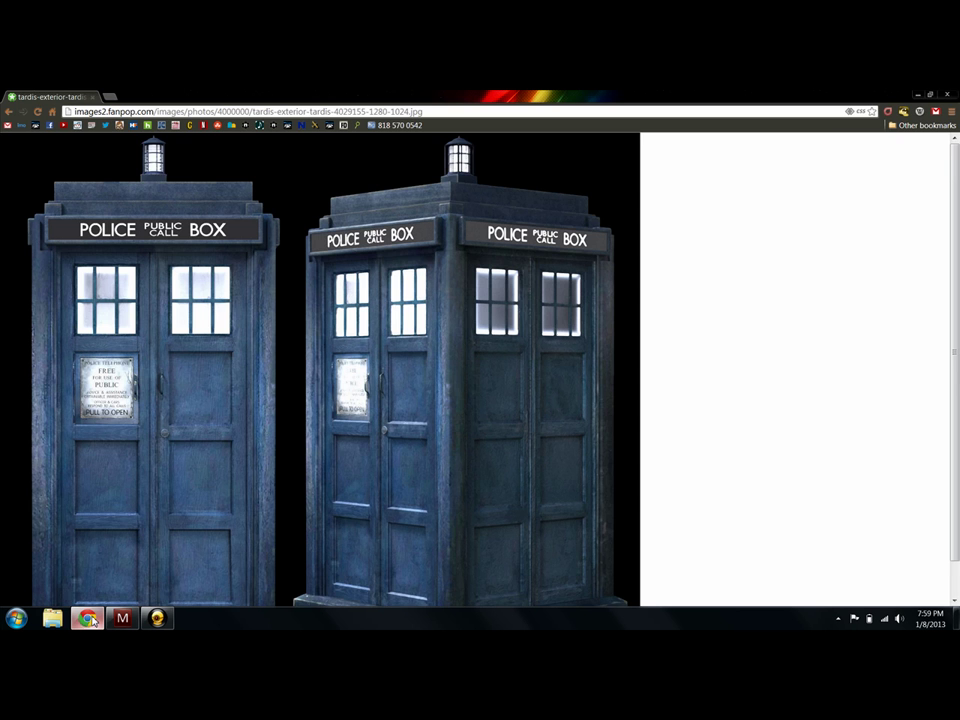
{"action": "scroll", "coordinate": [770, 364], "scroll_direction": "down", "scroll_amount": 1}
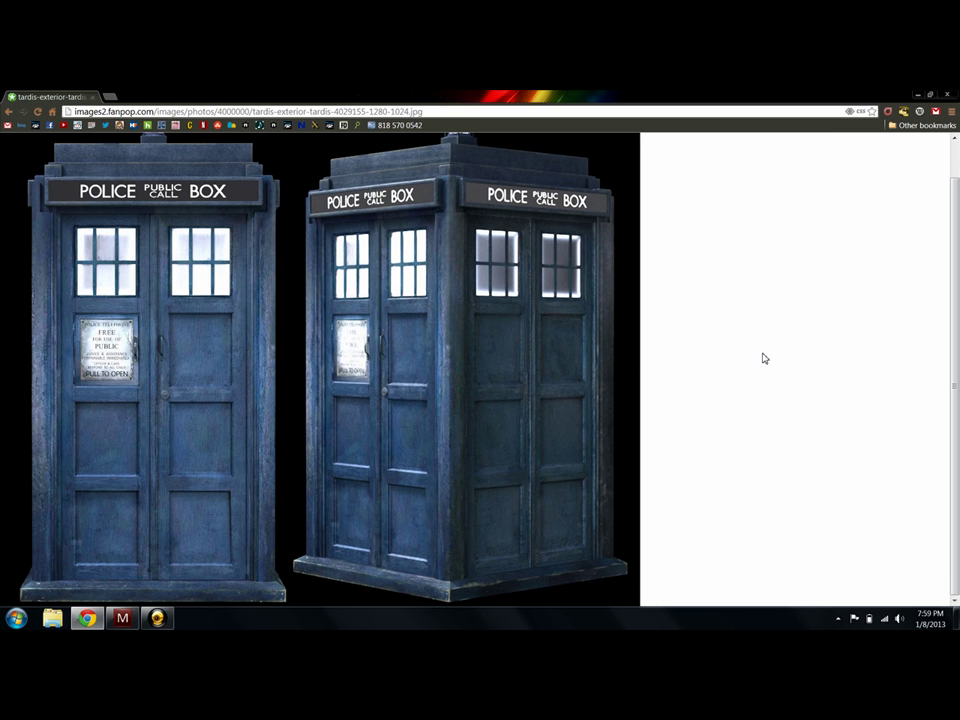
{"action": "scroll", "coordinate": [742, 360], "scroll_direction": "up", "scroll_amount": 1}
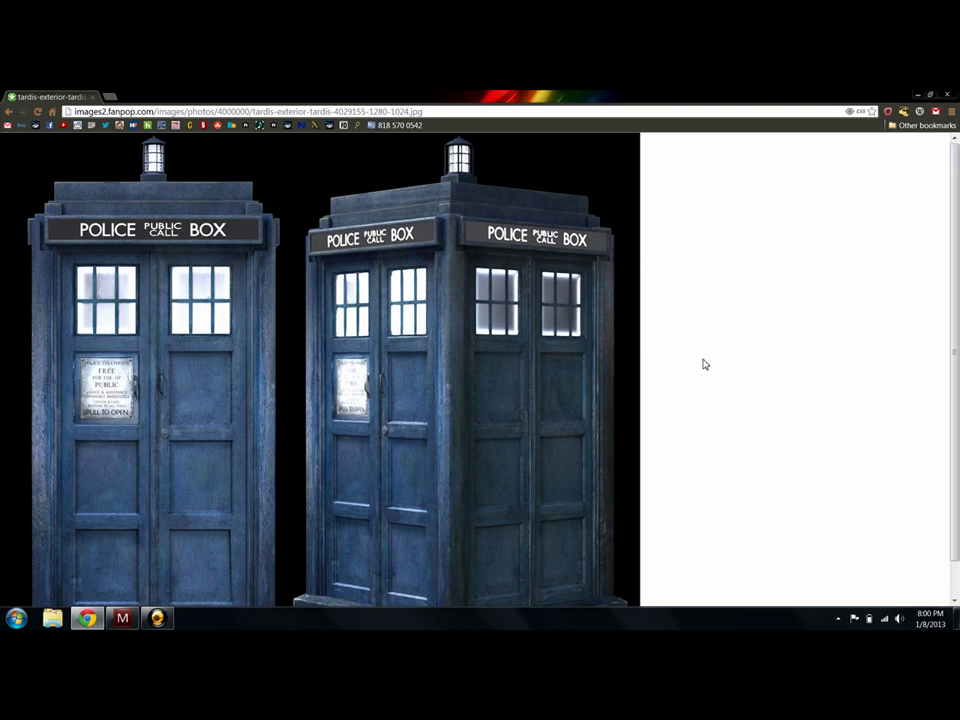
{"action": "scroll", "coordinate": [704, 364], "scroll_direction": "down", "scroll_amount": 1}
{"action": "scroll", "coordinate": [704, 364], "scroll_direction": "up", "scroll_amount": 1}
{"action": "scroll", "coordinate": [703, 364], "scroll_direction": "down", "scroll_amount": 1}
{"action": "scroll", "coordinate": [703, 364], "scroll_direction": "up", "scroll_amount": 1}
Return to LightWave Modeler, set the viewport to Top (XZ) and turn on the grid display
{"action": "left_click", "coordinate": [128, 619]}
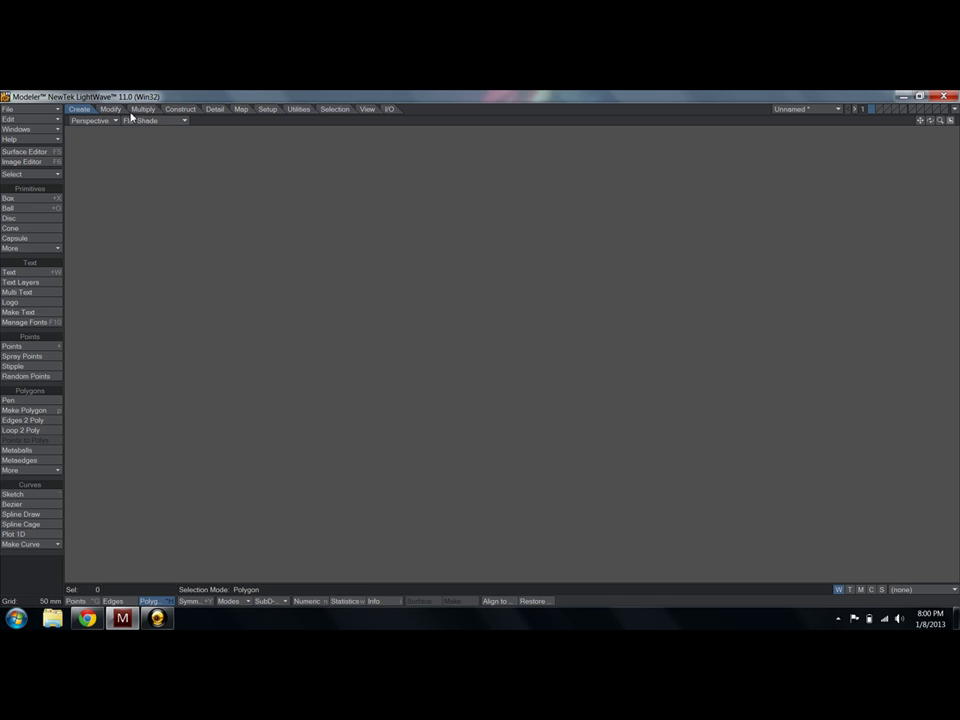
{"action": "left_click", "coordinate": [88, 120]}
{"action": "left_click", "coordinate": [76, 113]}
{"action": "left_click", "coordinate": [47, 198]}
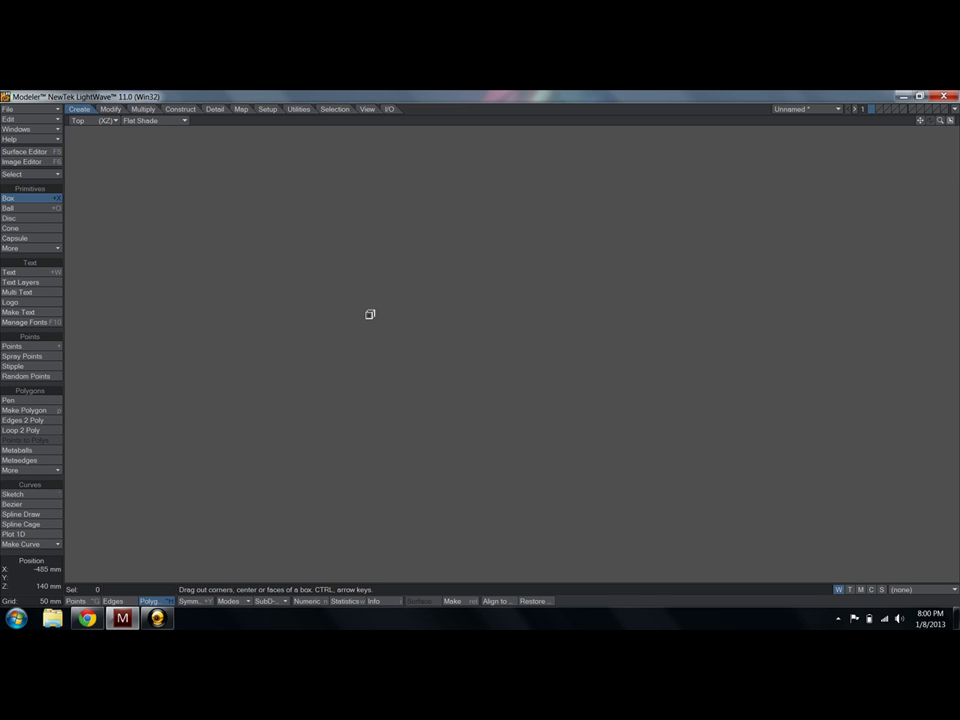
{"action": "key", "text": "d"}
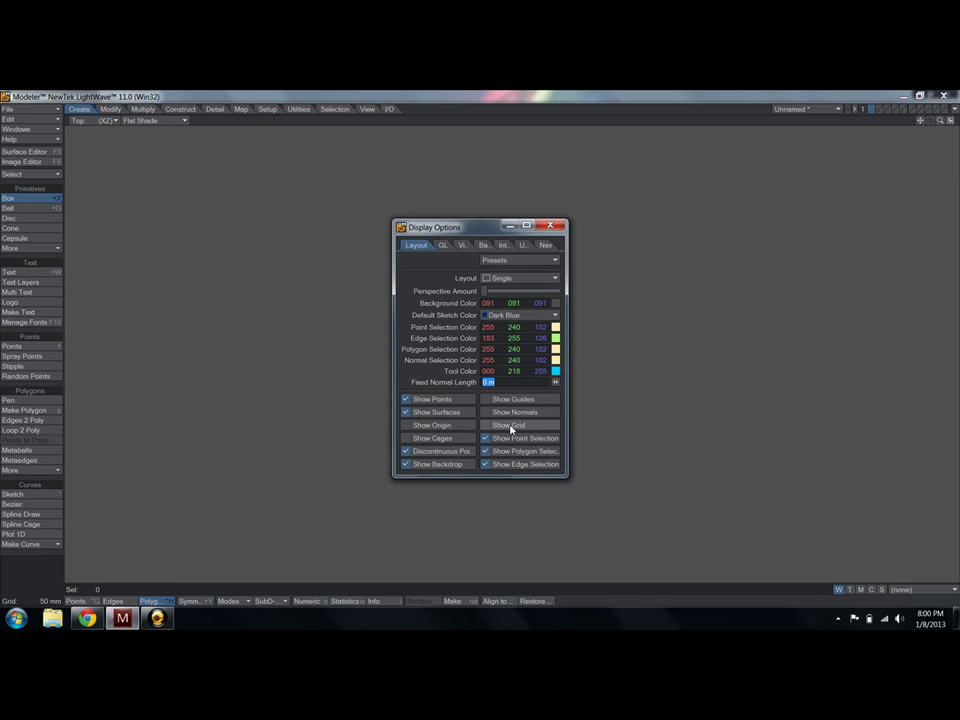
{"action": "left_click", "coordinate": [487, 425]}
{"action": "left_click", "coordinate": [550, 225]}
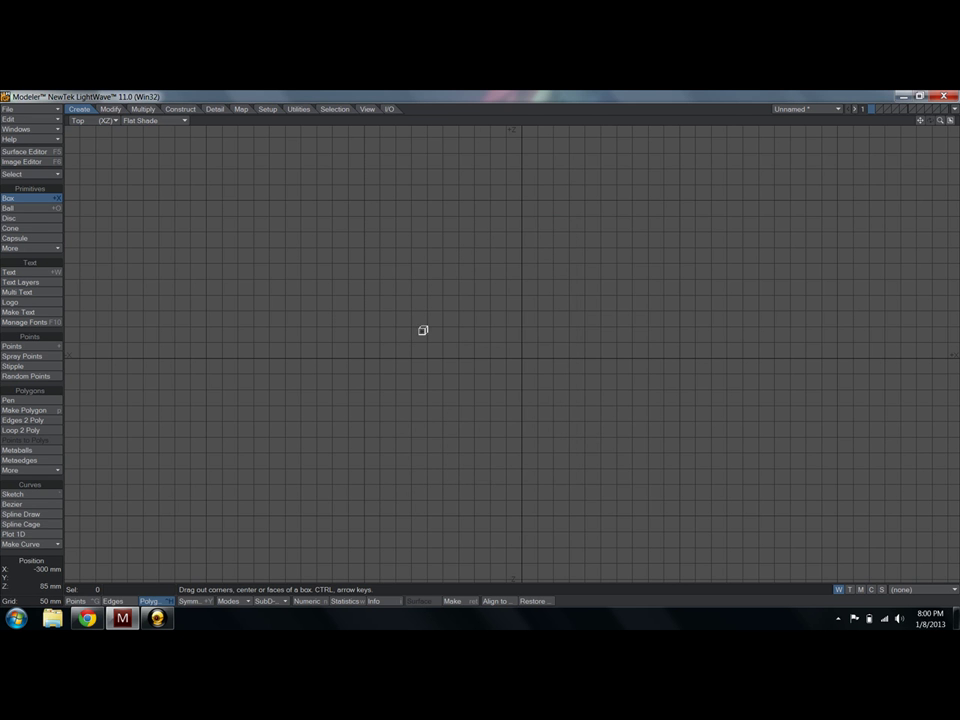
{"action": "left_click_drag", "start_coordinate": [396, 259], "coordinate": [615, 507]}
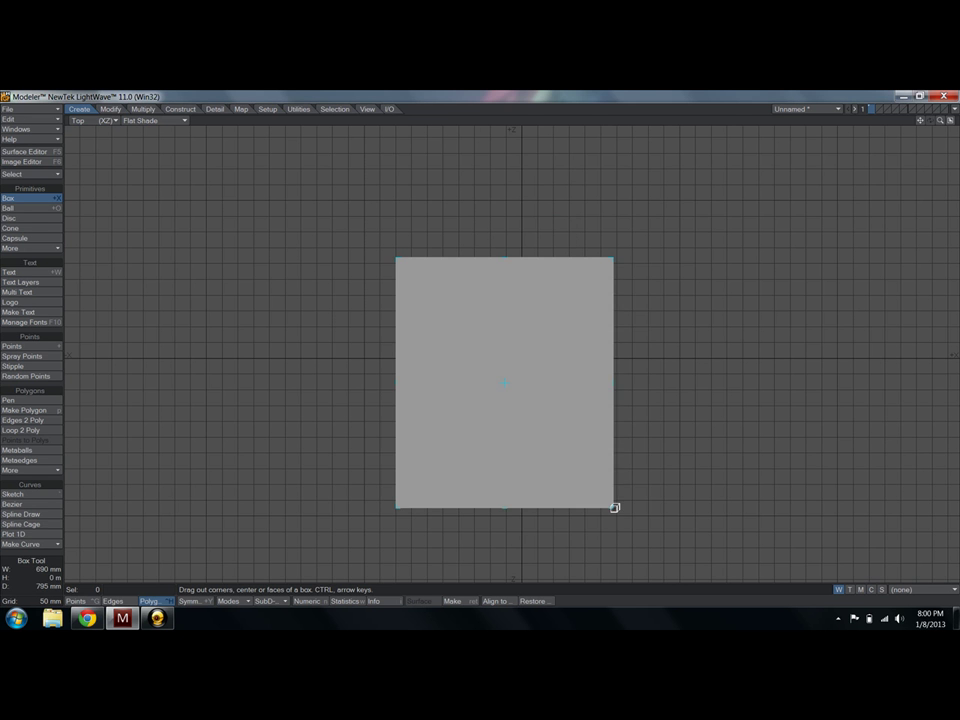
{"action": "left_click", "coordinate": [150, 120]}
{"action": "left_click", "coordinate": [150, 128]}
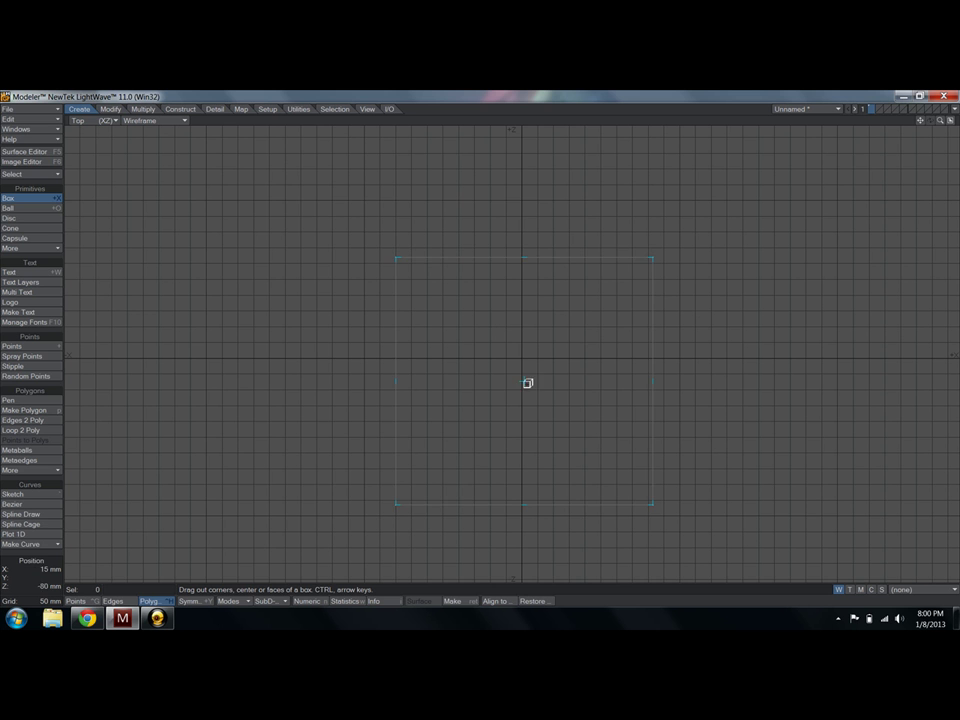
{"action": "left_click_drag", "start_coordinate": [527, 383], "coordinate": [465, 322]}
{"action": "key", "text": "Delete"}
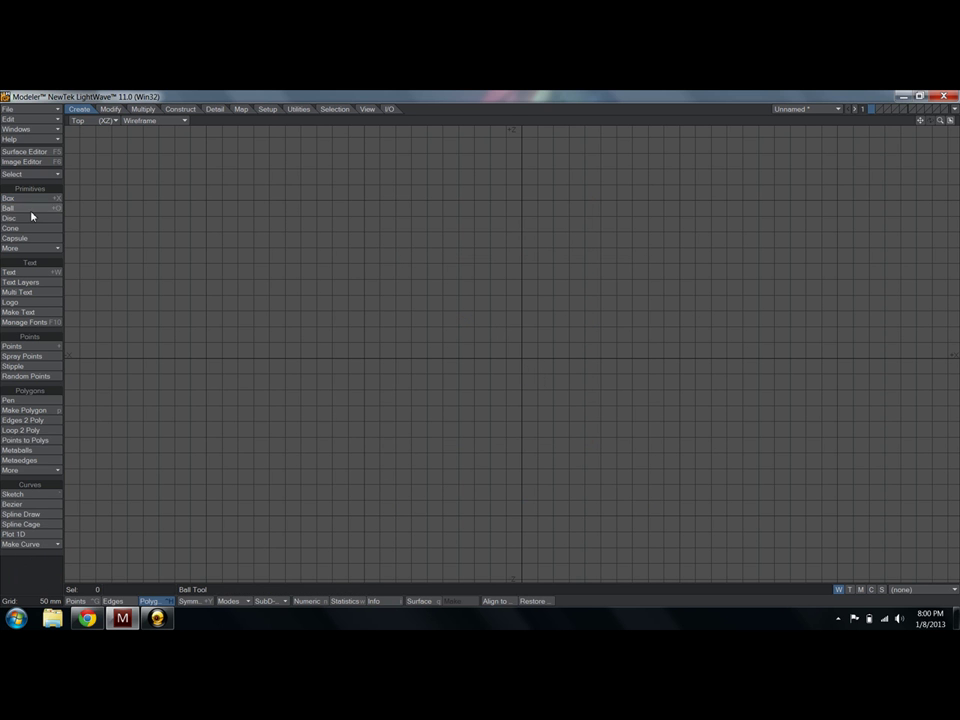
Draw a flat, roughly square box with 2 by 2 segments in the Top view and centre it on the origin
{"action": "left_click", "coordinate": [30, 198]}
{"action": "left_click_drag", "start_coordinate": [436, 264], "coordinate": [696, 516]}
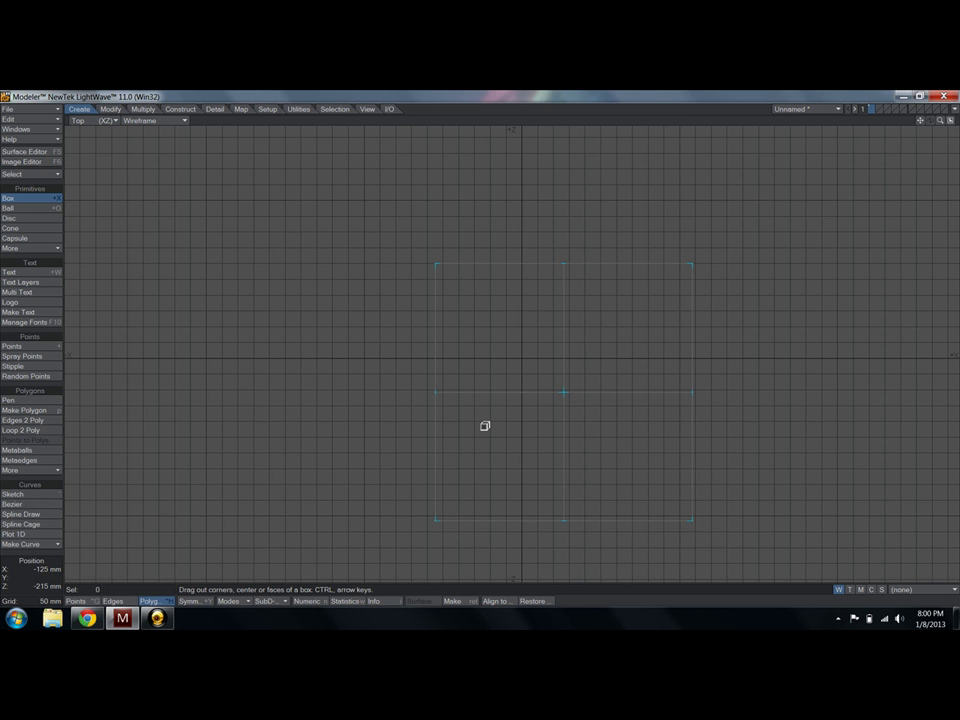
{"action": "key", "text": "space"}
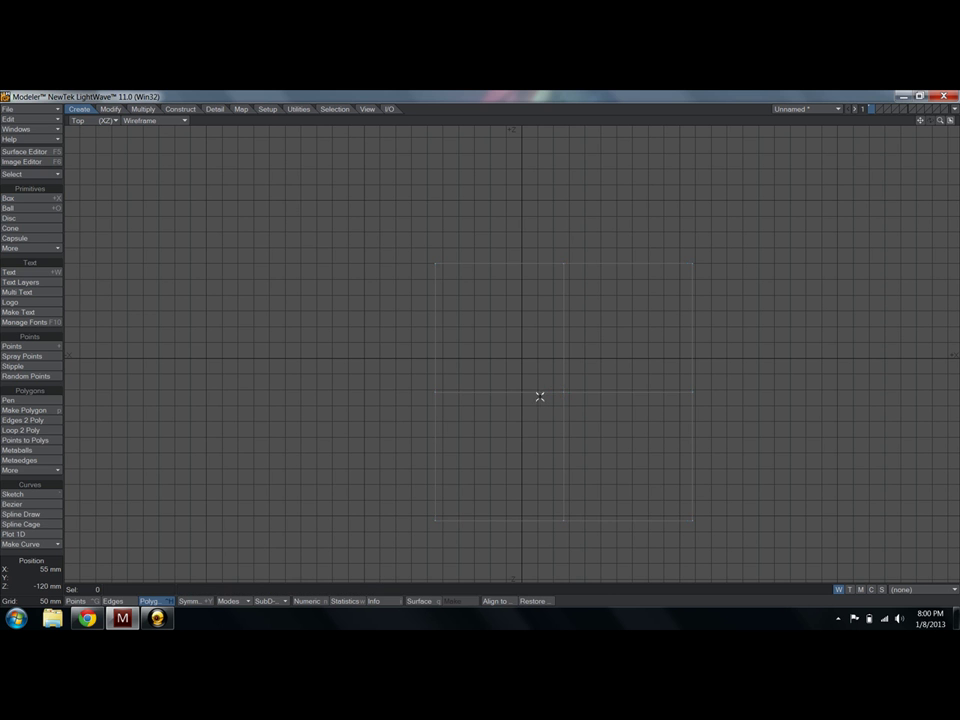
{"action": "key", "text": "F2"}
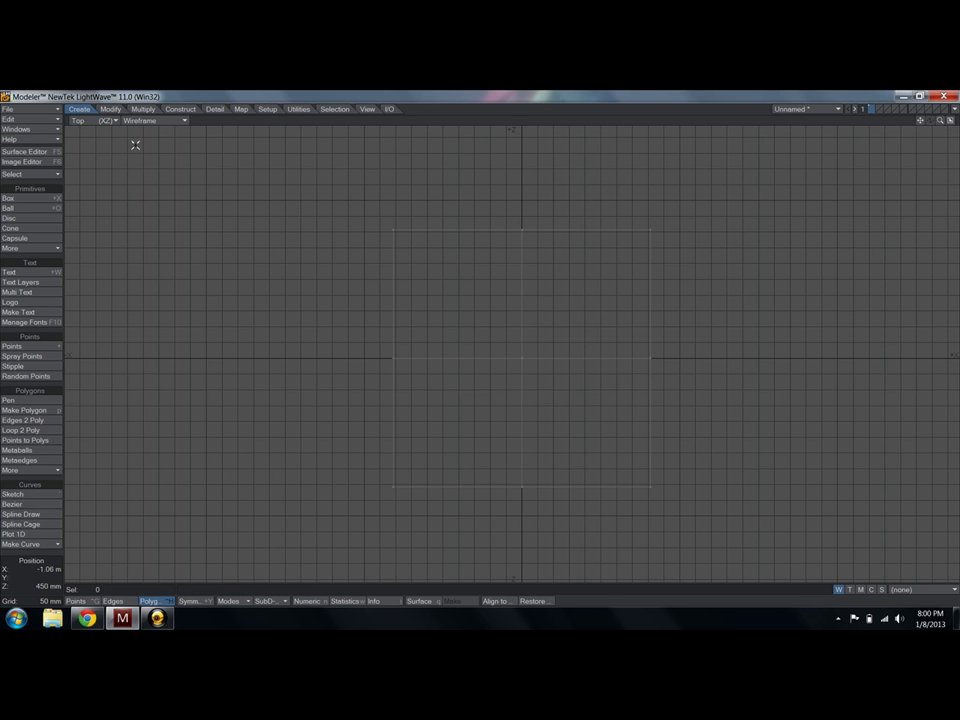
Show the flat box in a Perspective view with Smooth Shade display
{"action": "left_click", "coordinate": [96, 122]}
{"action": "left_click", "coordinate": [101, 181]}
{"action": "left_click", "coordinate": [156, 120]}
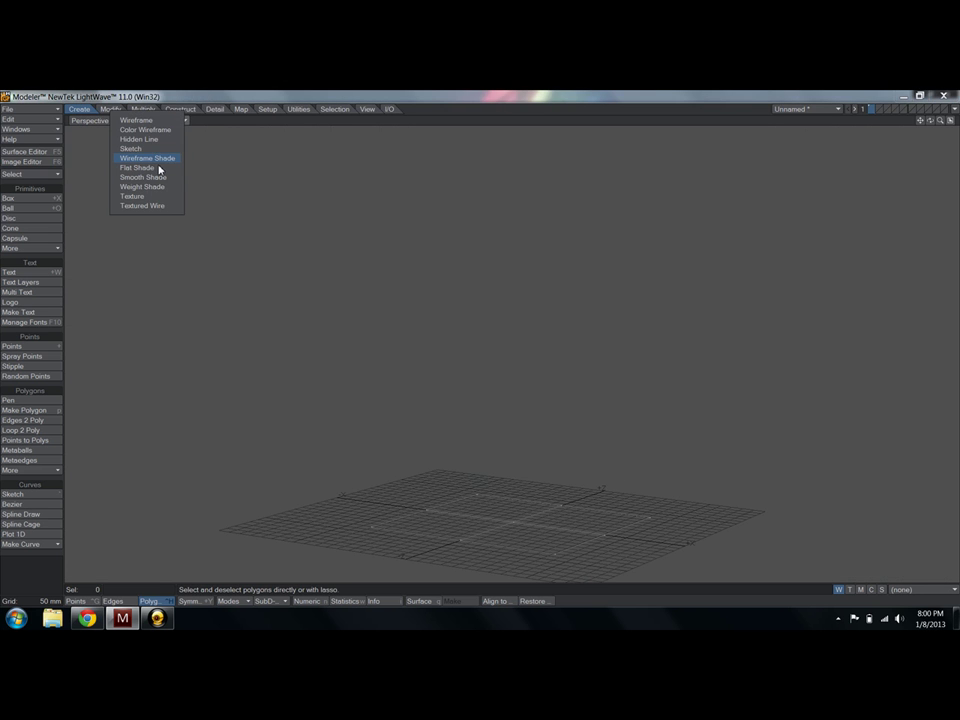
{"action": "left_click", "coordinate": [159, 178]}
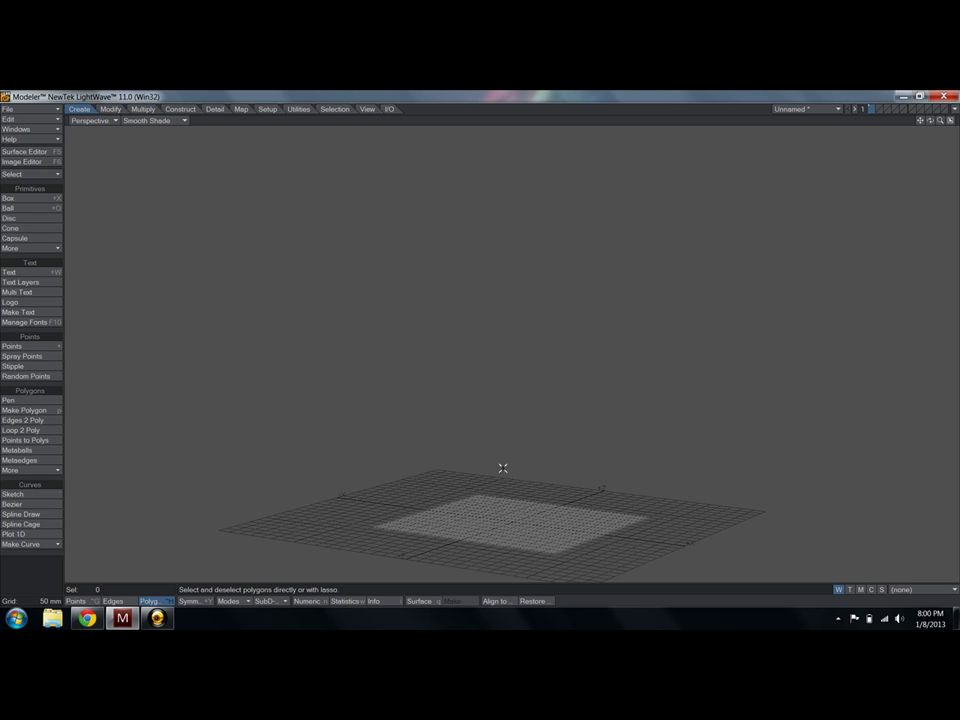
Review the Double Sided option of the Default surface in the Surface Editor
{"action": "left_click", "coordinate": [486, 521]}
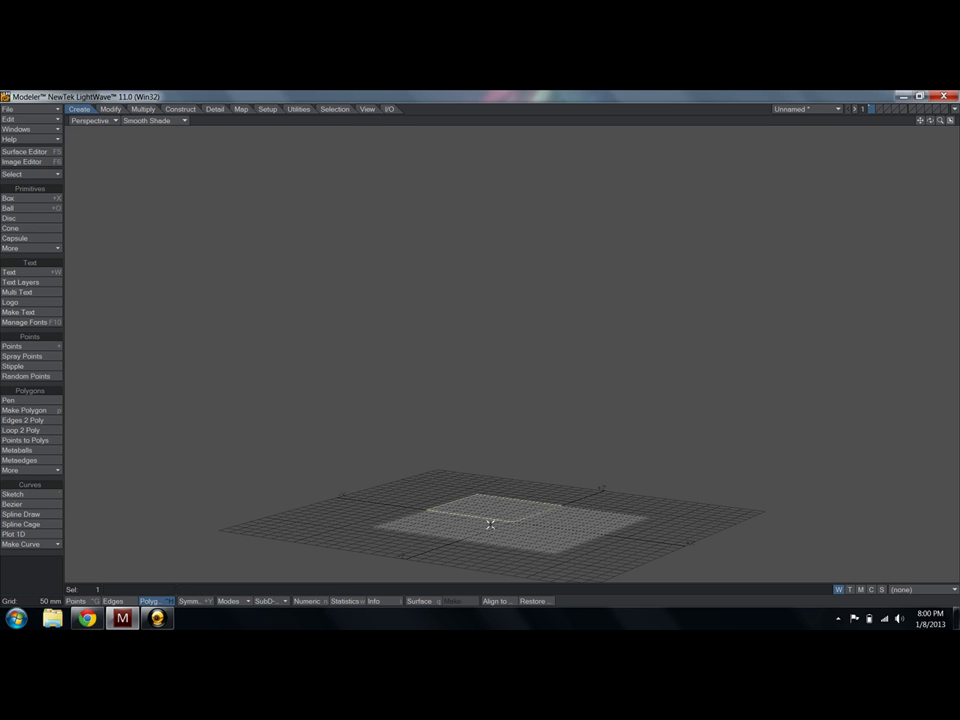
{"action": "left_click", "coordinate": [489, 521]}
{"action": "left_click", "coordinate": [45, 153]}
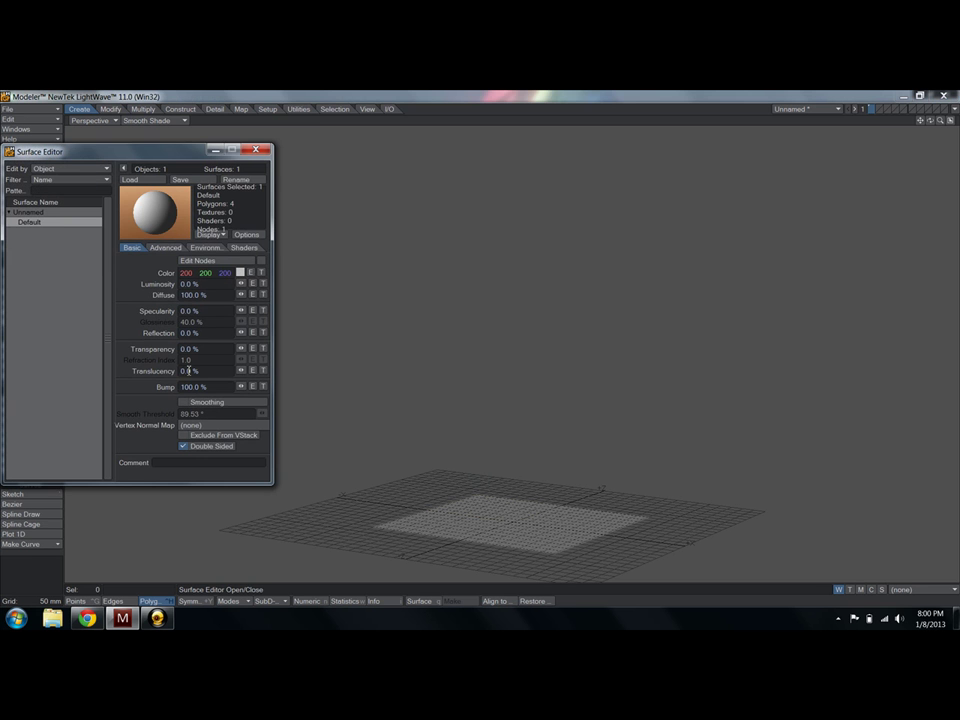
{"action": "left_click", "coordinate": [194, 449]}
{"action": "left_click", "coordinate": [256, 150]}
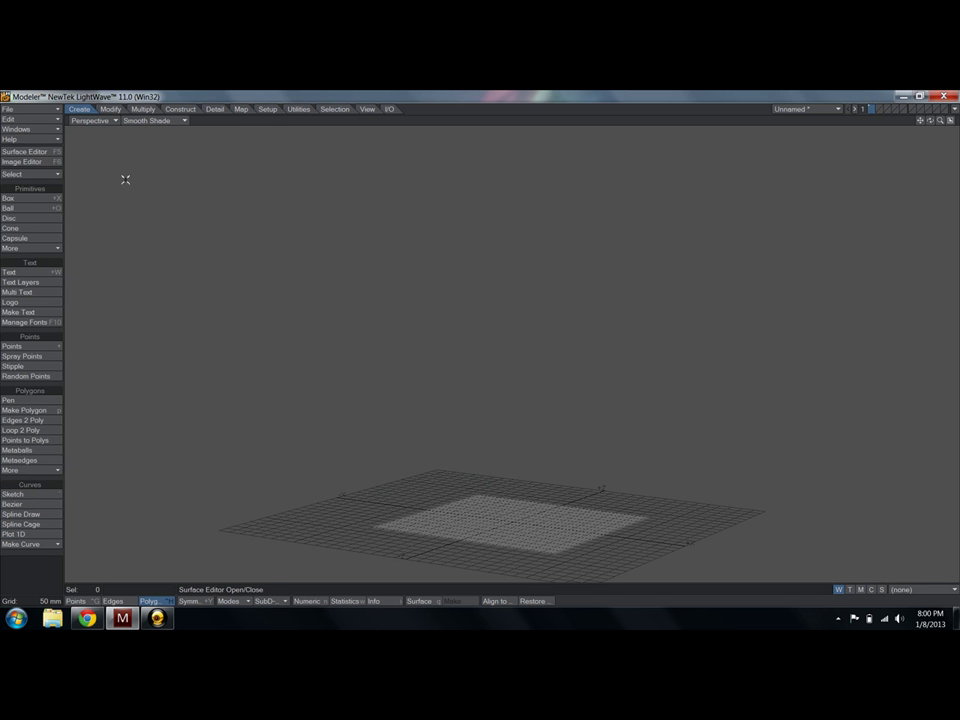
{"action": "left_click", "coordinate": [43, 155]}
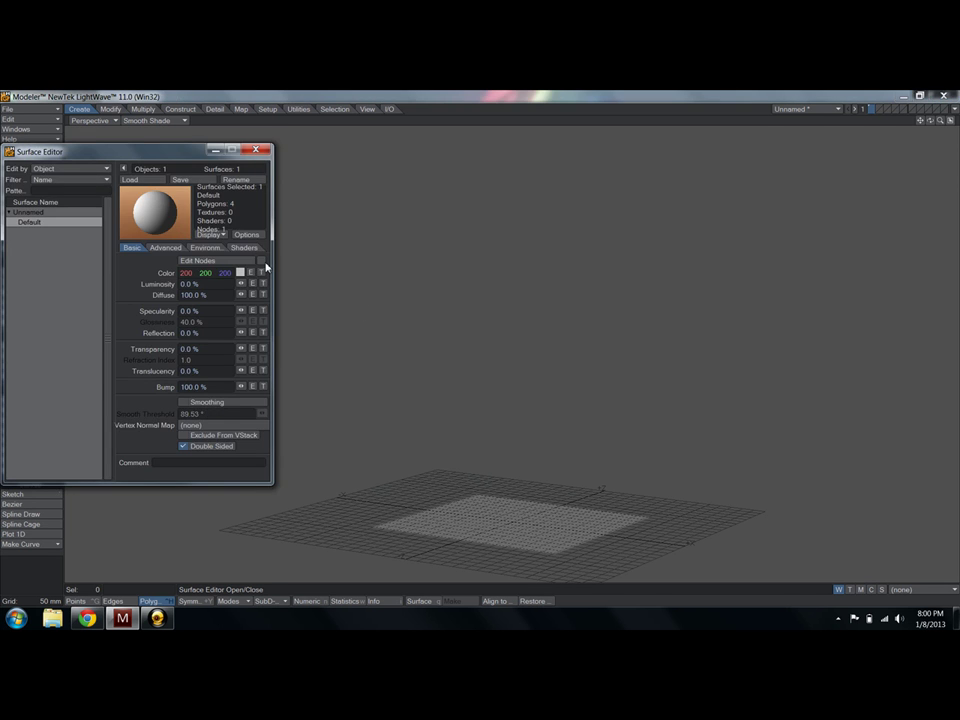
{"action": "left_click", "coordinate": [254, 150]}
Change the viewport layout to Double Vertical in the display options
{"action": "left_click", "coordinate": [86, 124]}
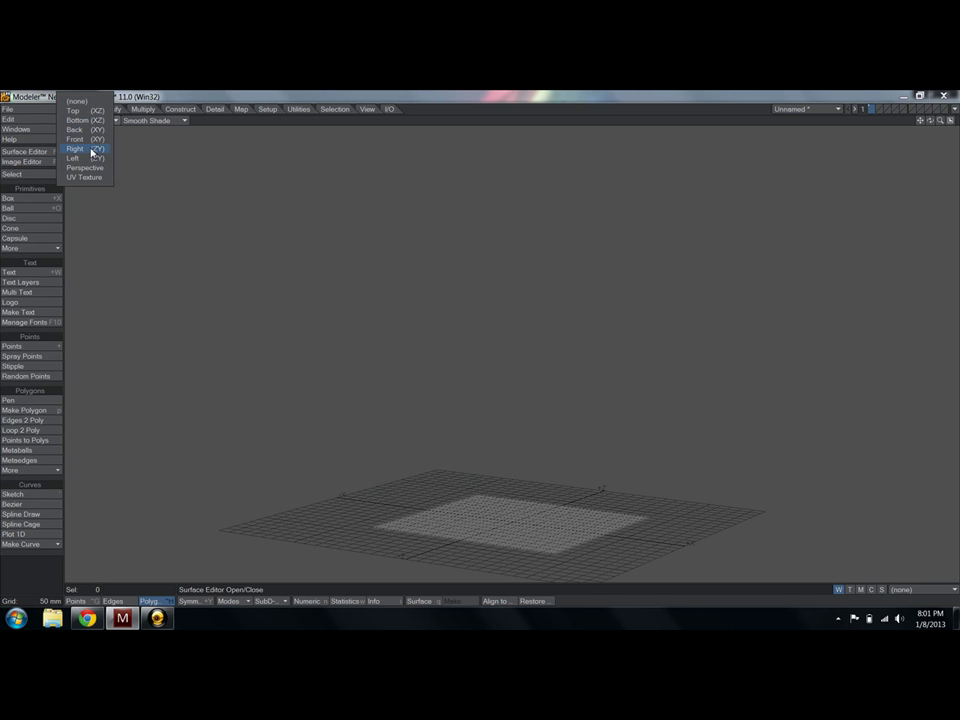
{"action": "left_click", "coordinate": [238, 95]}
{"action": "key", "text": "d"}
{"action": "left_click", "coordinate": [495, 279]}
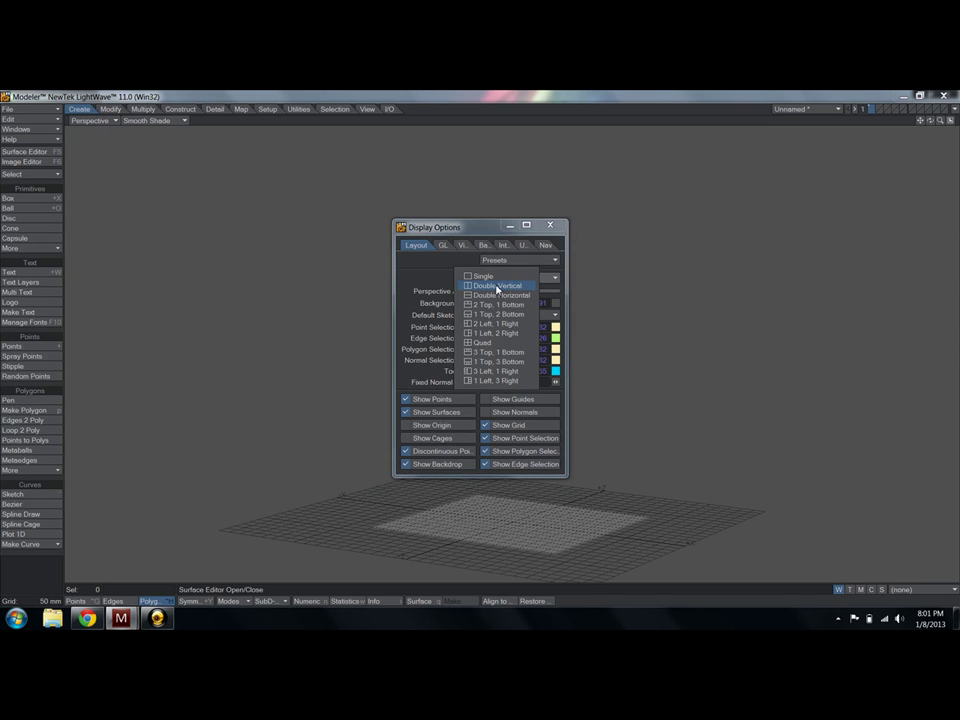
{"action": "left_click", "coordinate": [499, 285]}
{"action": "left_click", "coordinate": [549, 225]}
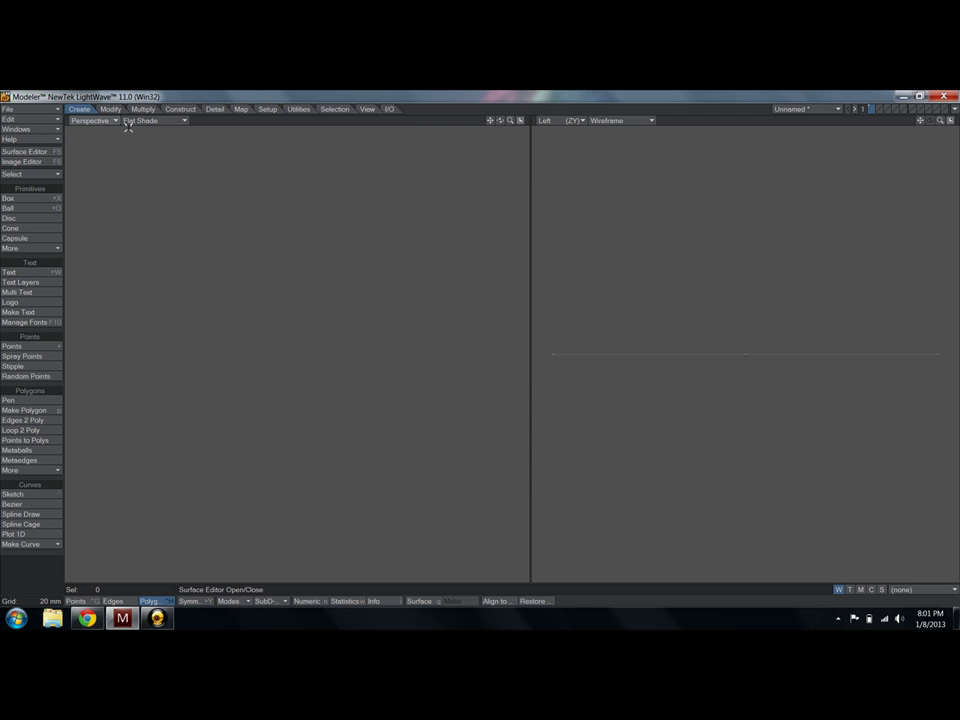
Extrude the flat box 75 mm upward along Y to form the base slab
{"action": "mouse_move", "coordinate": [236, 261]}
{"action": "left_mouse_down", "text": "alt"}
{"action": "mouse_move", "coordinate": [240, 285]}
{"action": "mouse_move", "coordinate": [390, 295]}
{"action": "left_mouse_up", "text": "alt"}
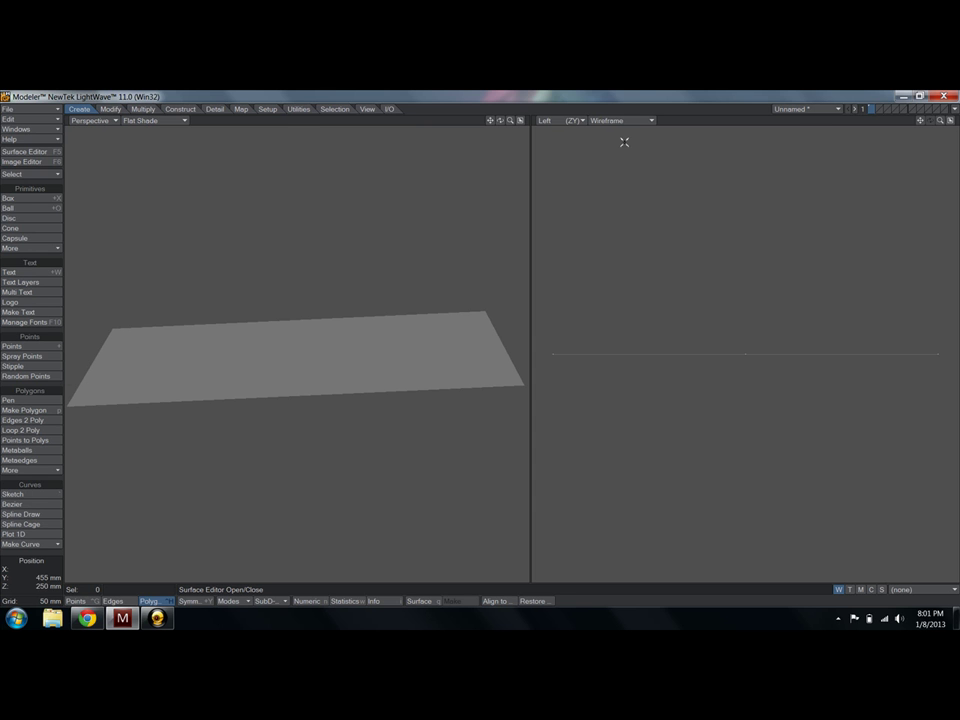
{"action": "left_click_drag", "start_coordinate": [757, 282], "coordinate": [769, 341], "text": "ctrl+alt"}
{"action": "key", "text": "shift+e"}
{"action": "left_click_drag", "start_coordinate": [722, 384], "coordinate": [724, 357]}
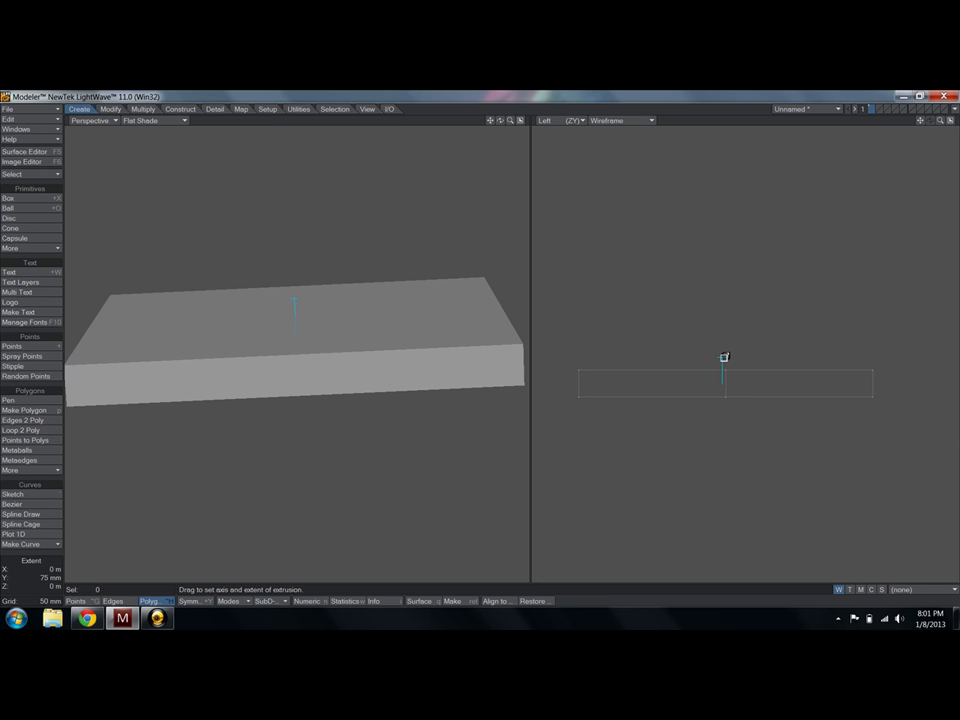
{"action": "key", "text": "space"}
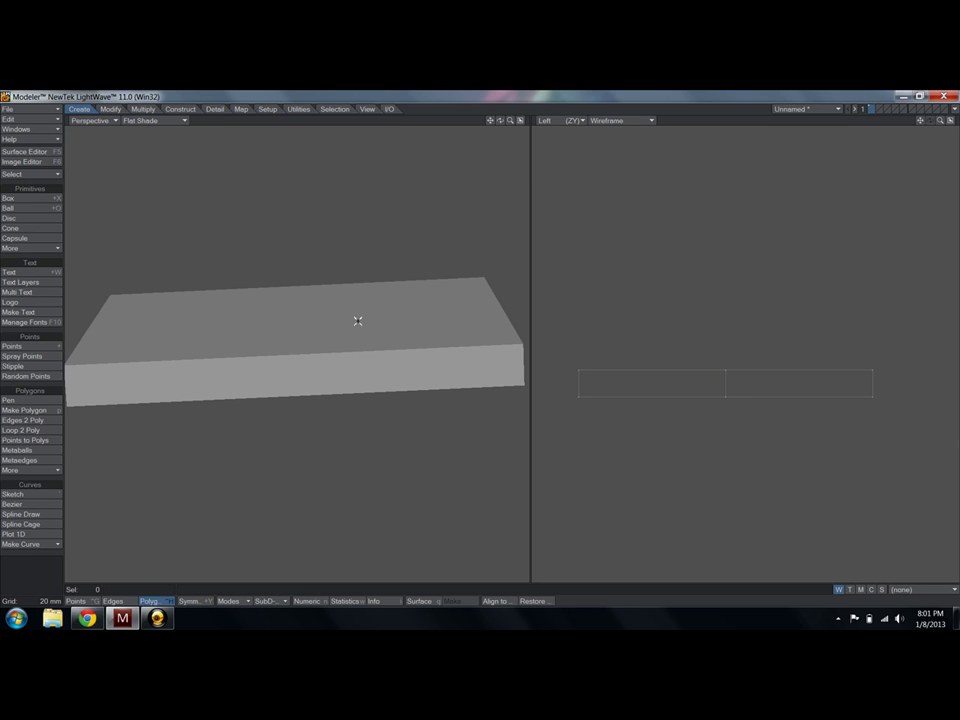
Multishift the four top polygons of the base as a group, with a 20 mm inset and a 16 mm shift
{"action": "left_click", "coordinate": [312, 325]}
{"action": "mouse_move", "coordinate": [312, 325]}
{"action": "left_mouse_down"}
{"action": "mouse_move", "coordinate": [241, 300]}
{"action": "mouse_move", "coordinate": [344, 302]}
{"action": "left_mouse_up"}
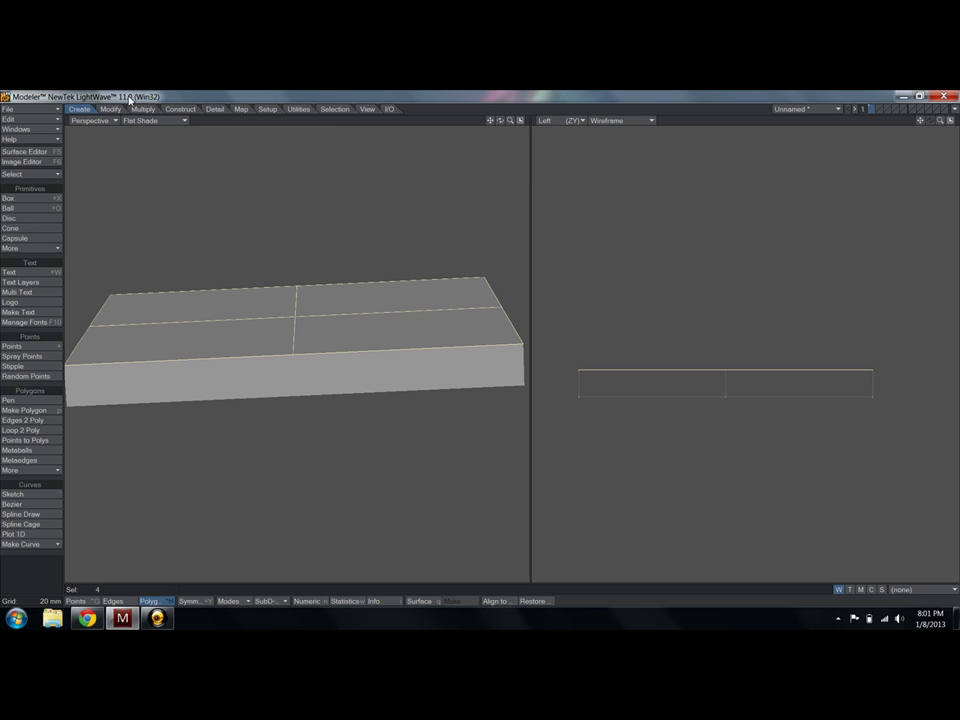
{"action": "left_click", "coordinate": [146, 110]}
{"action": "left_click", "coordinate": [180, 109]}
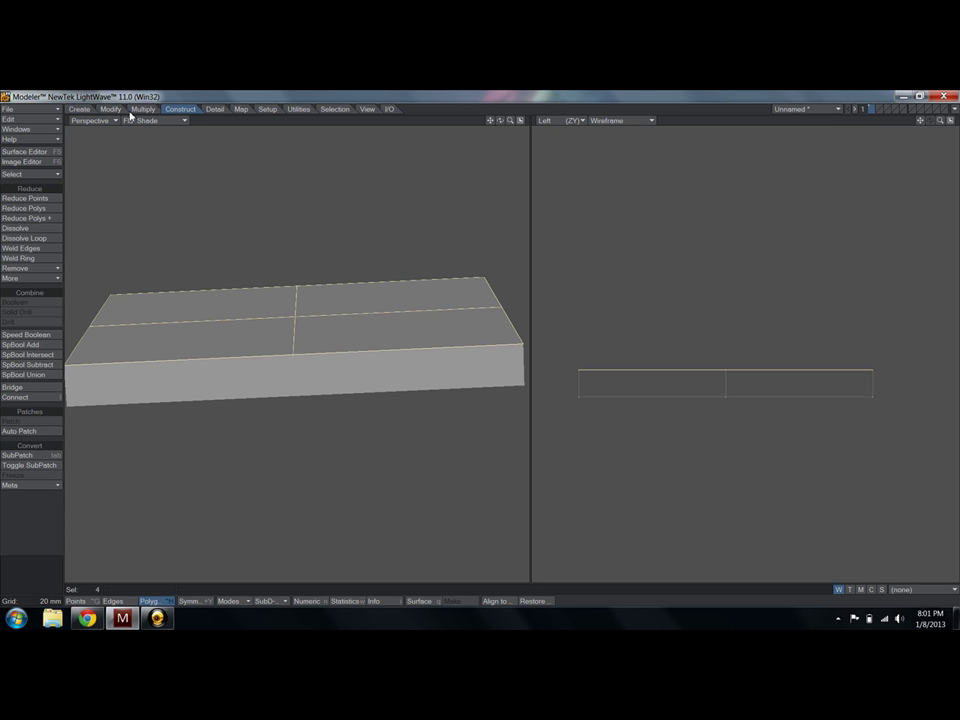
{"action": "left_click", "coordinate": [110, 109]}
{"action": "left_click", "coordinate": [152, 110]}
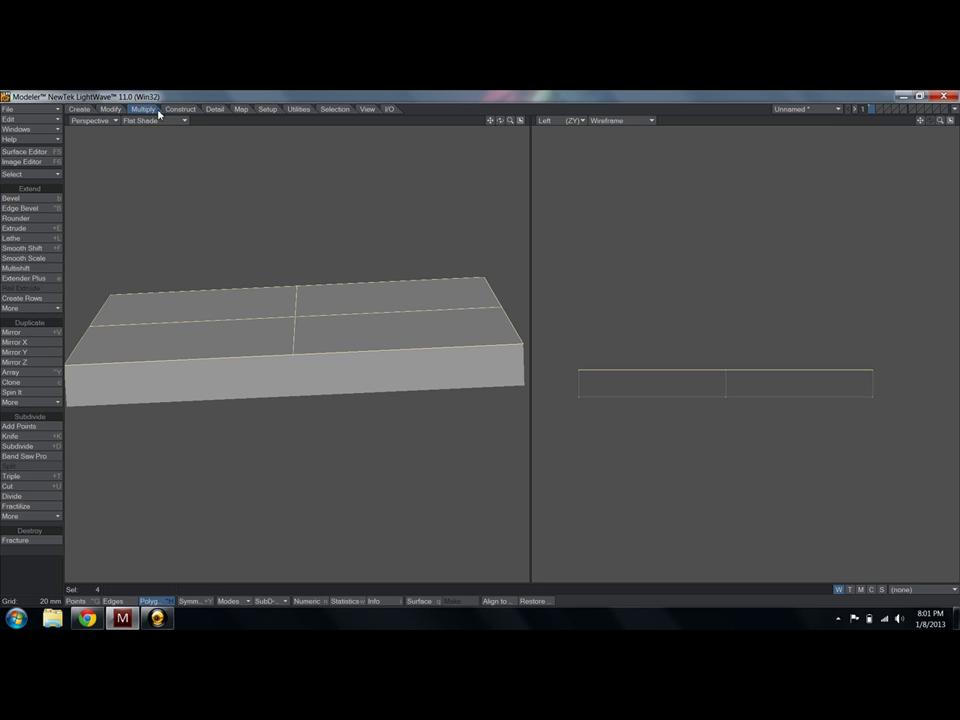
{"action": "left_click", "coordinate": [60, 269]}
{"action": "key", "text": "n"}
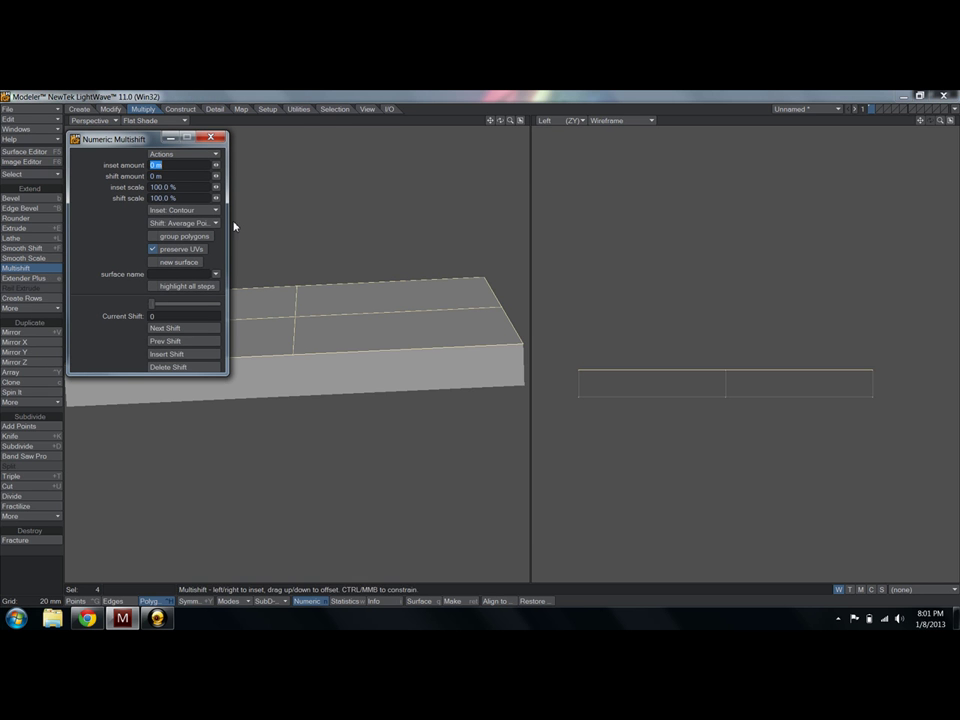
{"action": "left_click", "coordinate": [183, 237]}
{"action": "left_click_drag", "start_coordinate": [216, 165], "coordinate": [246, 177]}
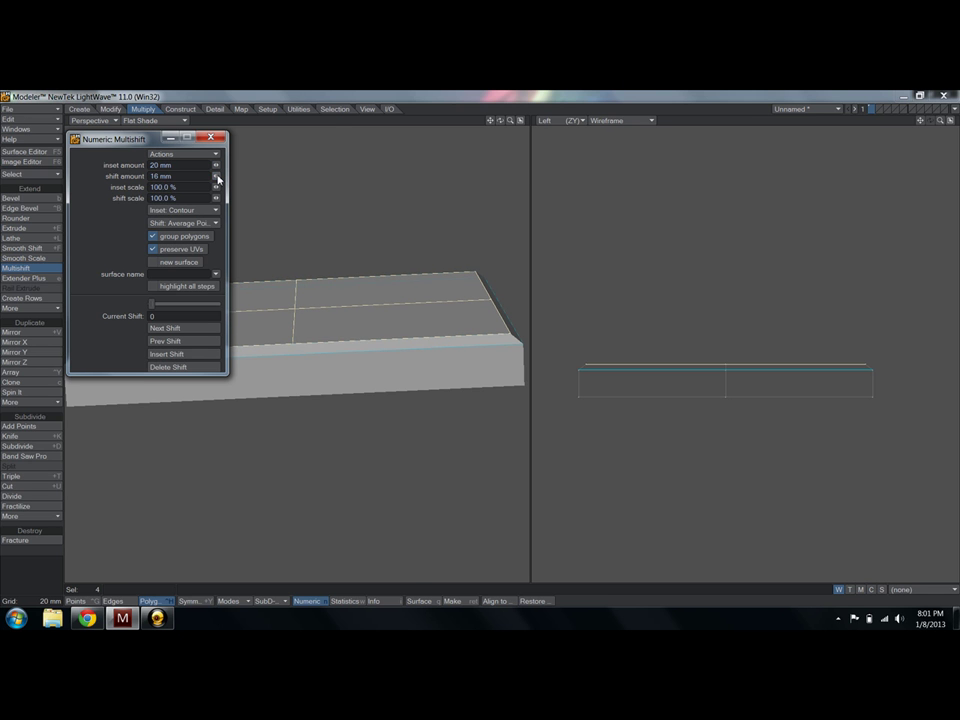
{"action": "key", "text": "space"}
{"action": "left_click", "coordinate": [211, 138]}
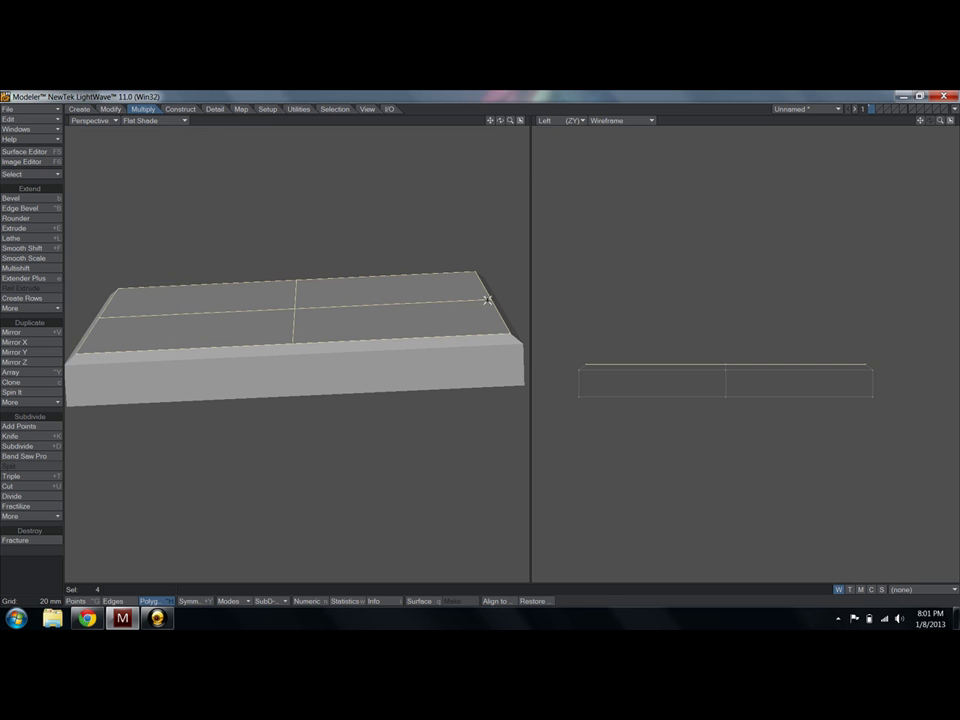
Extrude the base's inset top polygons upward into the tall police box body, divided into four segments along its height
{"action": "left_click_drag", "start_coordinate": [638, 296], "coordinate": [706, 360], "text": "ctrl+alt"}
{"action": "left_click_drag", "start_coordinate": [706, 360], "coordinate": [706, 421], "text": "alt"}
{"action": "key", "text": "shift+e"}
{"action": "left_click_drag", "start_coordinate": [704, 496], "coordinate": [698, 236]}
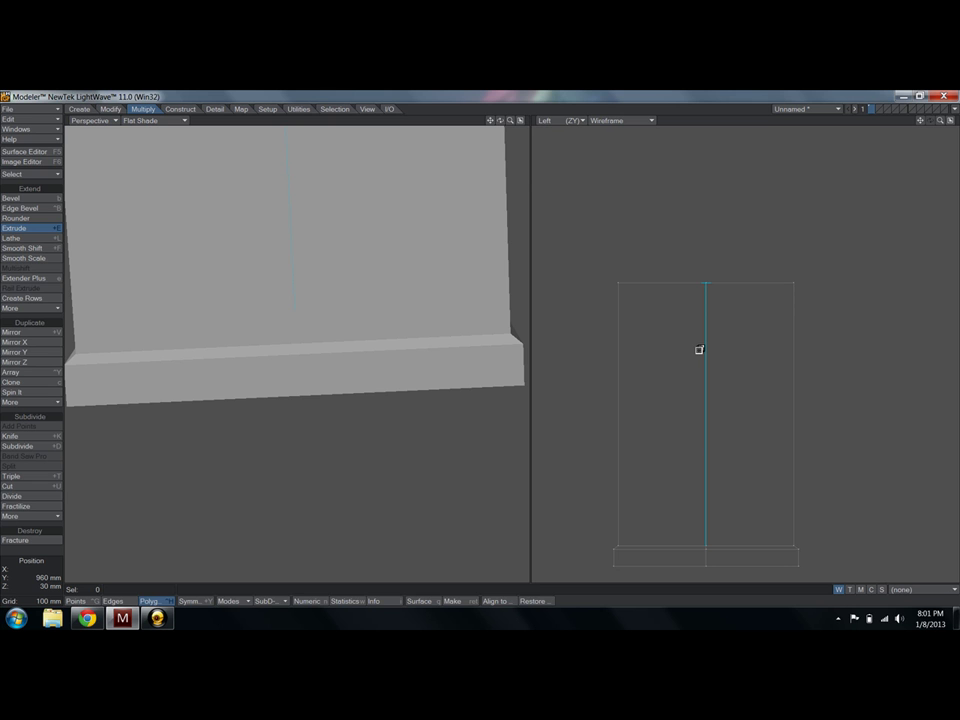
{"action": "key", "text": "shift+z"}
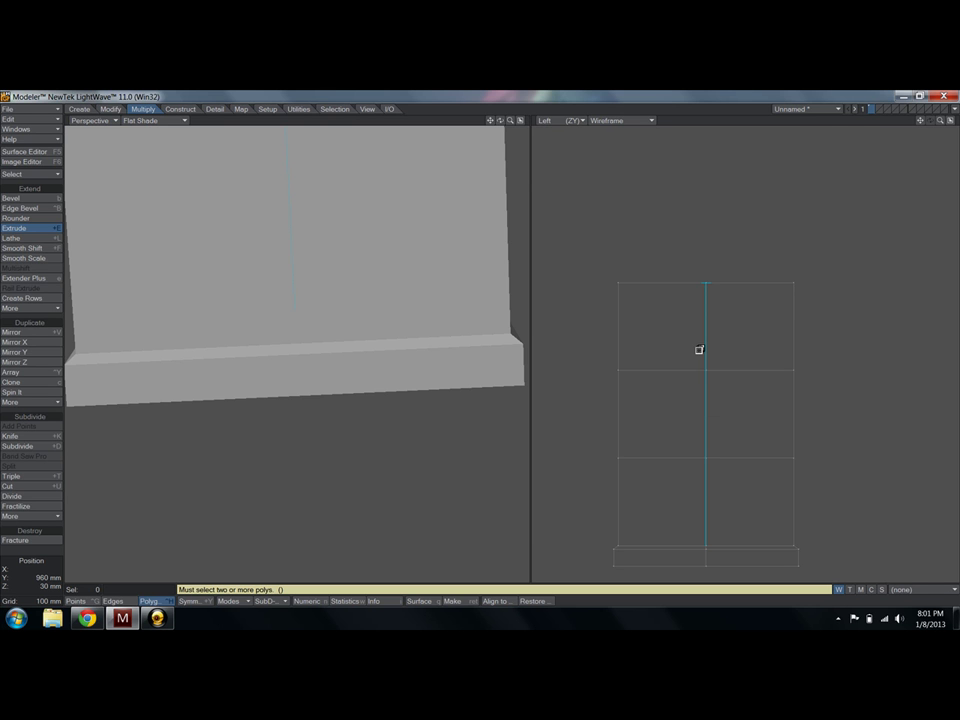
{"action": "key", "text": "Up"}
{"action": "key", "text": "space"}
{"action": "key", "text": "a"}
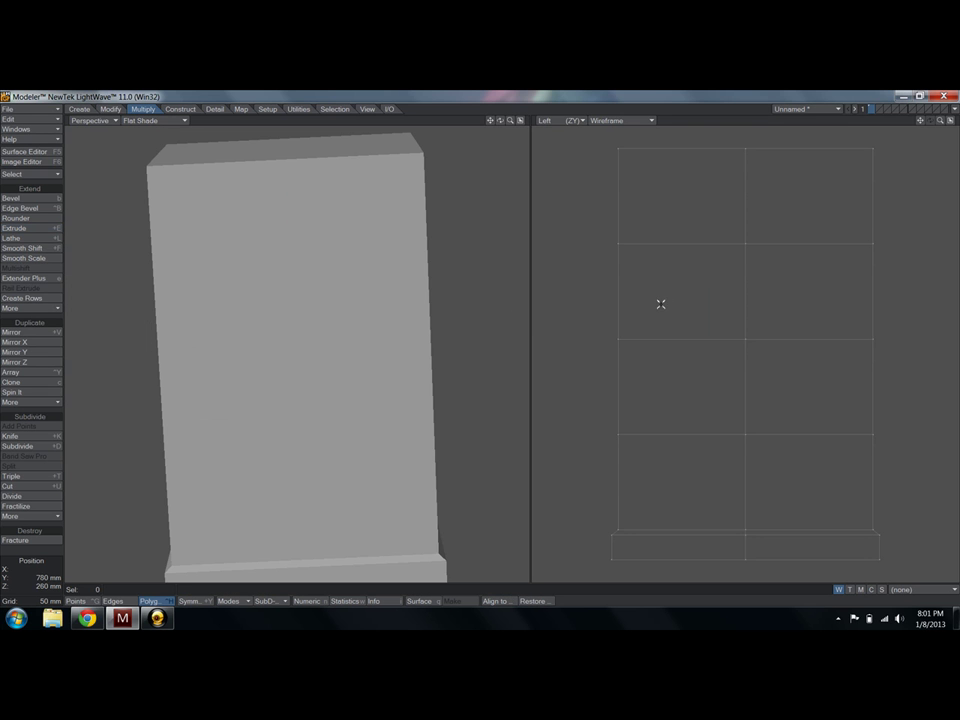
{"action": "left_click_drag", "start_coordinate": [396, 240], "coordinate": [309, 281], "text": "alt"}
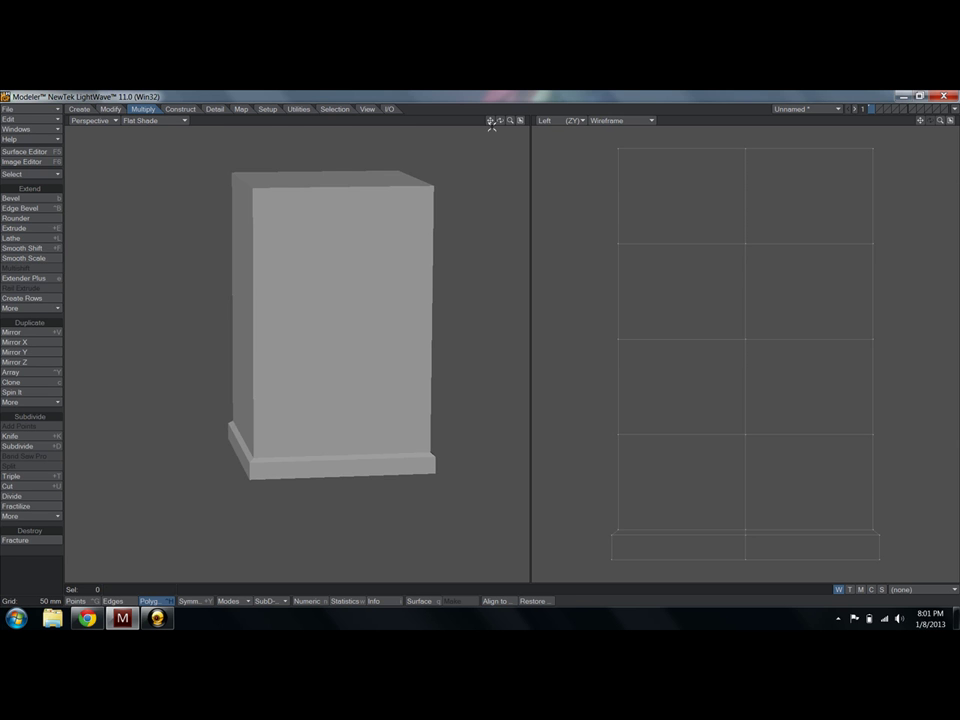
Select the four top polygons of the box body and Multishift them outward as a group with a -45 mm inset
{"action": "left_click_drag", "start_coordinate": [491, 121], "coordinate": [439, 165]}
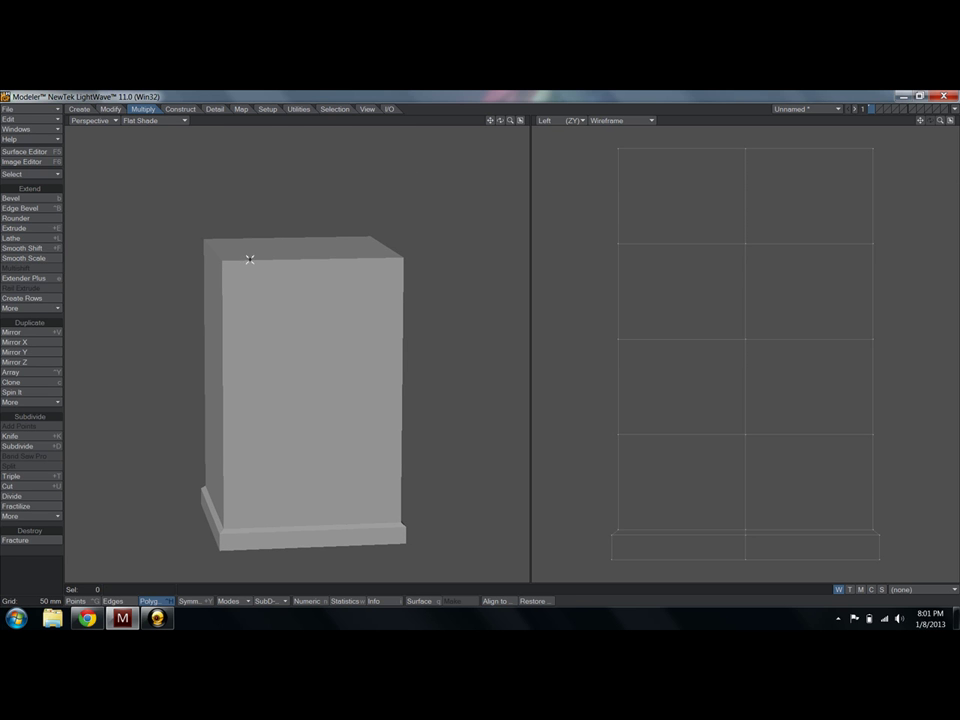
{"action": "mouse_move", "coordinate": [252, 258]}
{"action": "left_mouse_down"}
{"action": "mouse_move", "coordinate": [321, 253]}
{"action": "mouse_move", "coordinate": [270, 246]}
{"action": "mouse_move", "coordinate": [369, 257]}
{"action": "left_mouse_up"}
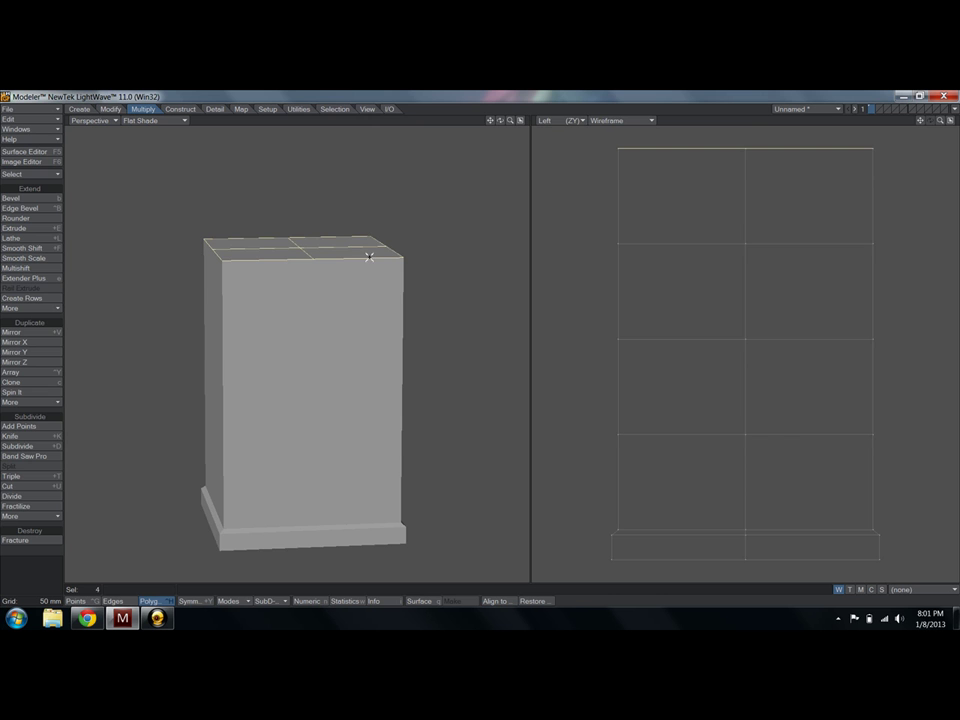
{"action": "key", "text": "shift+a"}
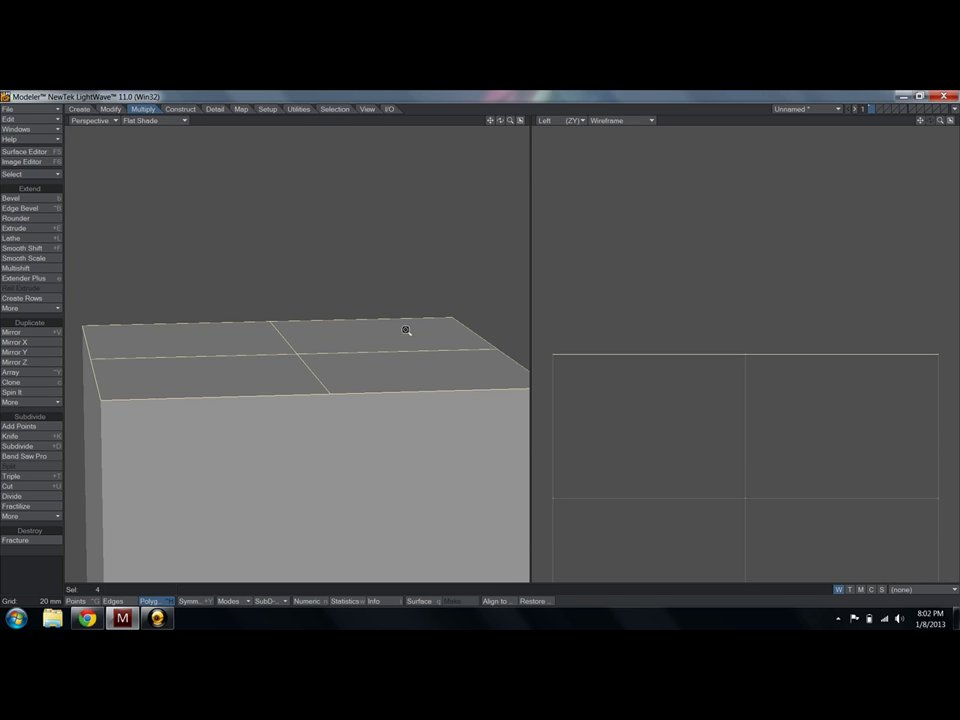
{"action": "scroll", "coordinate": [407, 330], "scroll_direction": "down", "scroll_amount": 1}
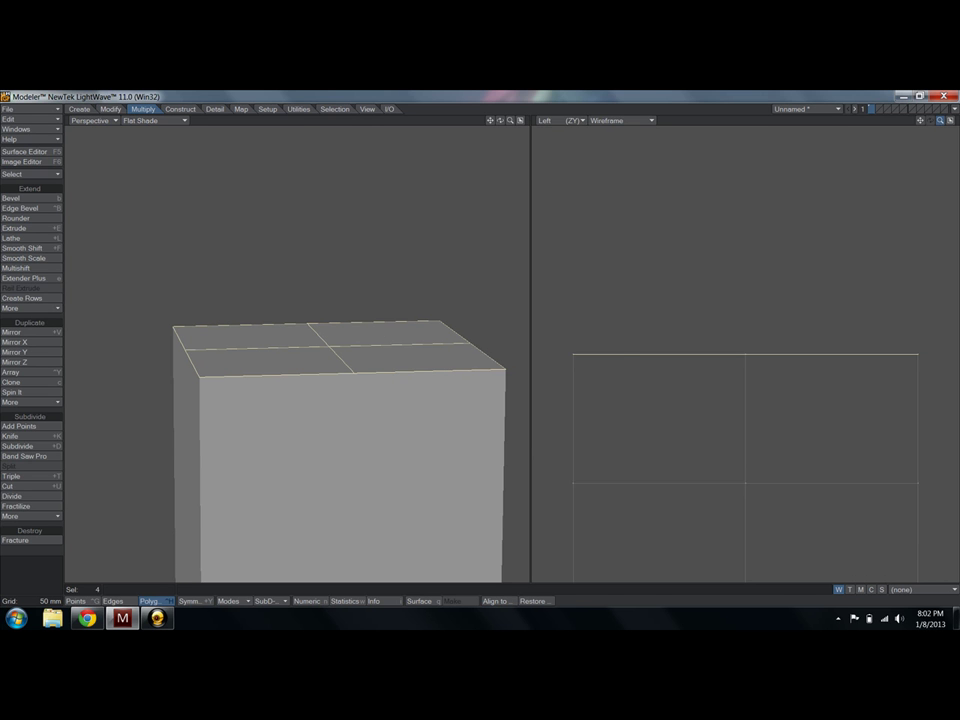
{"action": "scroll", "coordinate": [755, 255], "scroll_direction": "down", "scroll_amount": 2}
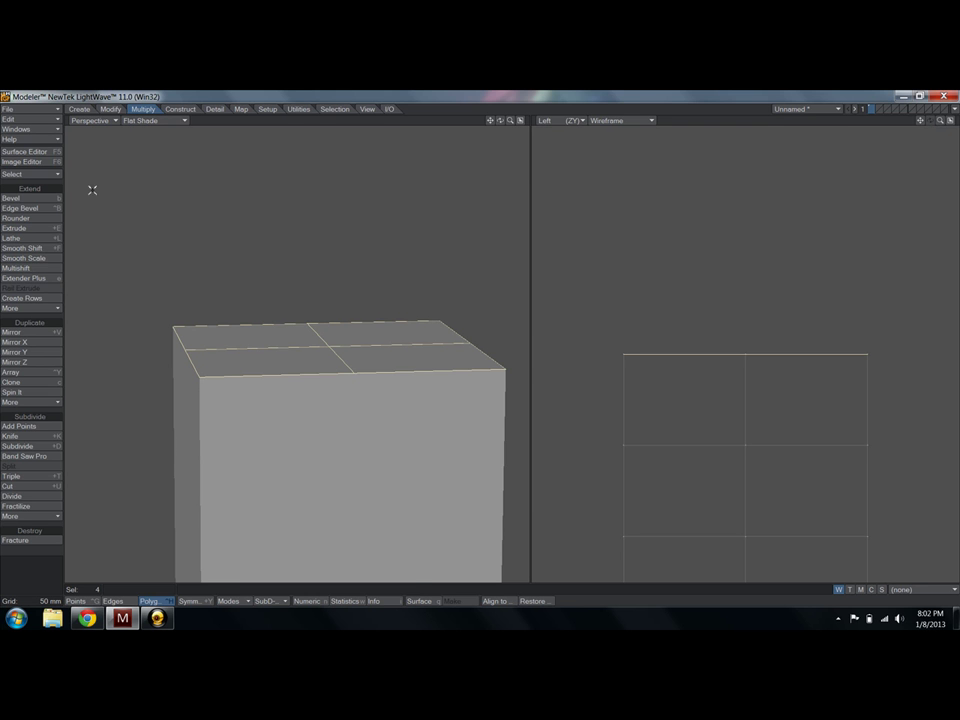
{"action": "left_click", "coordinate": [26, 268]}
{"action": "key", "text": "n"}
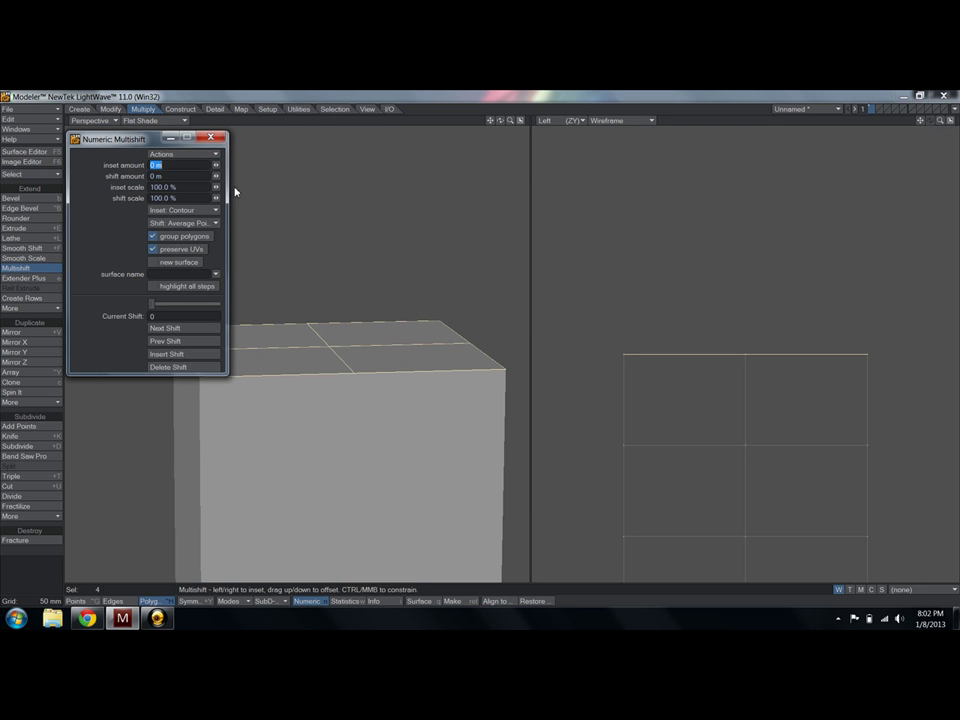
{"action": "left_click_drag", "start_coordinate": [216, 165], "coordinate": [170, 165]}
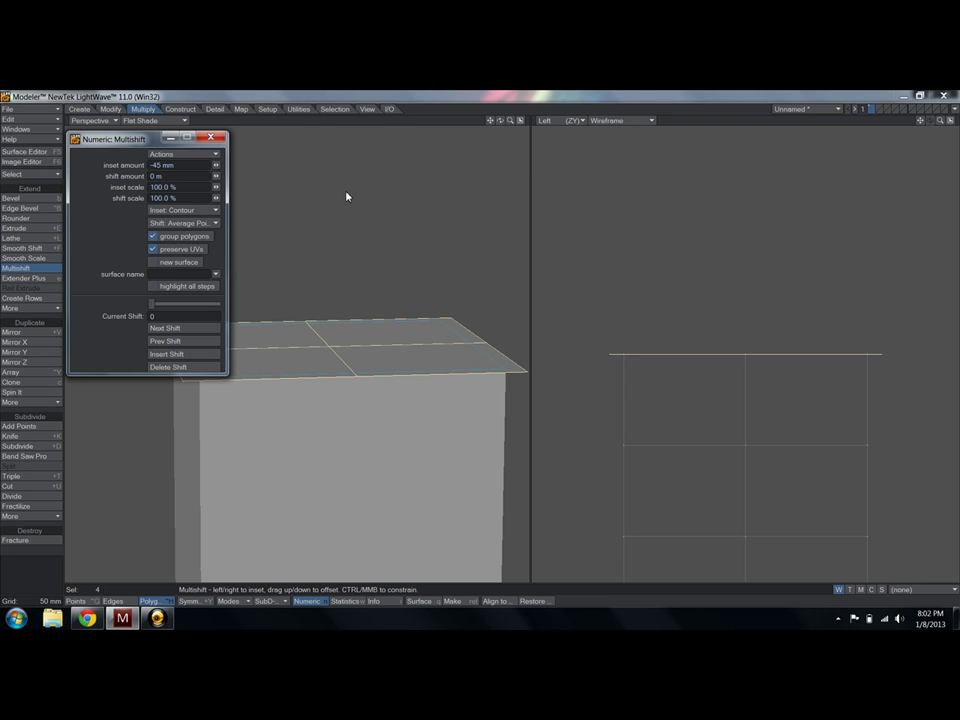
{"action": "key", "text": "space"}
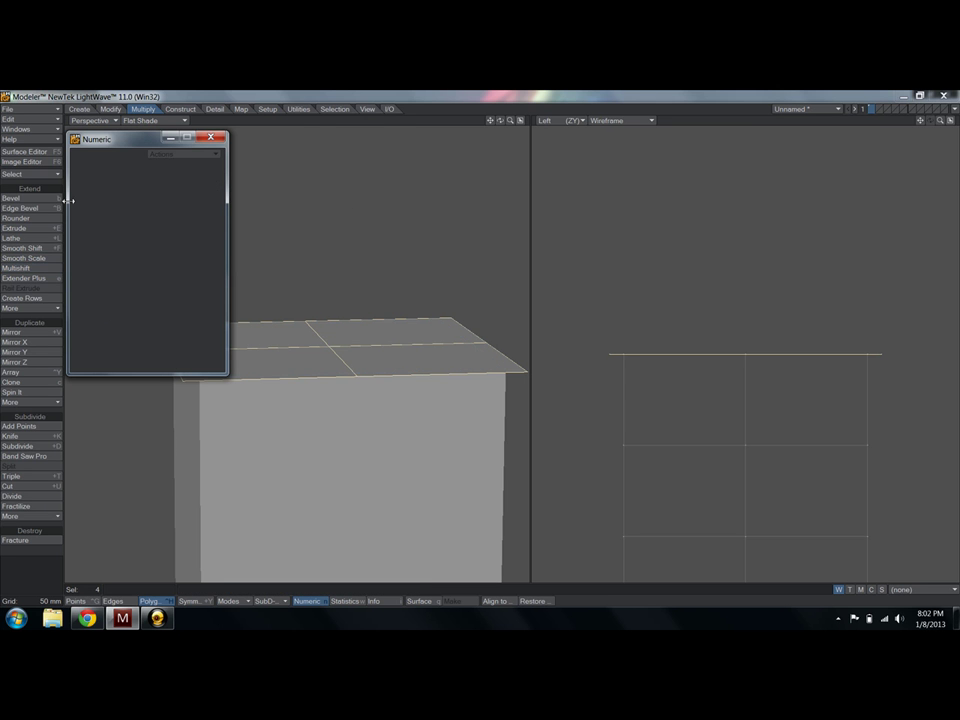
Extrude the overhanging top polygons 75 mm upward along Y, with a single segment, to form the roof's lower slab
{"action": "left_click", "coordinate": [20, 268]}
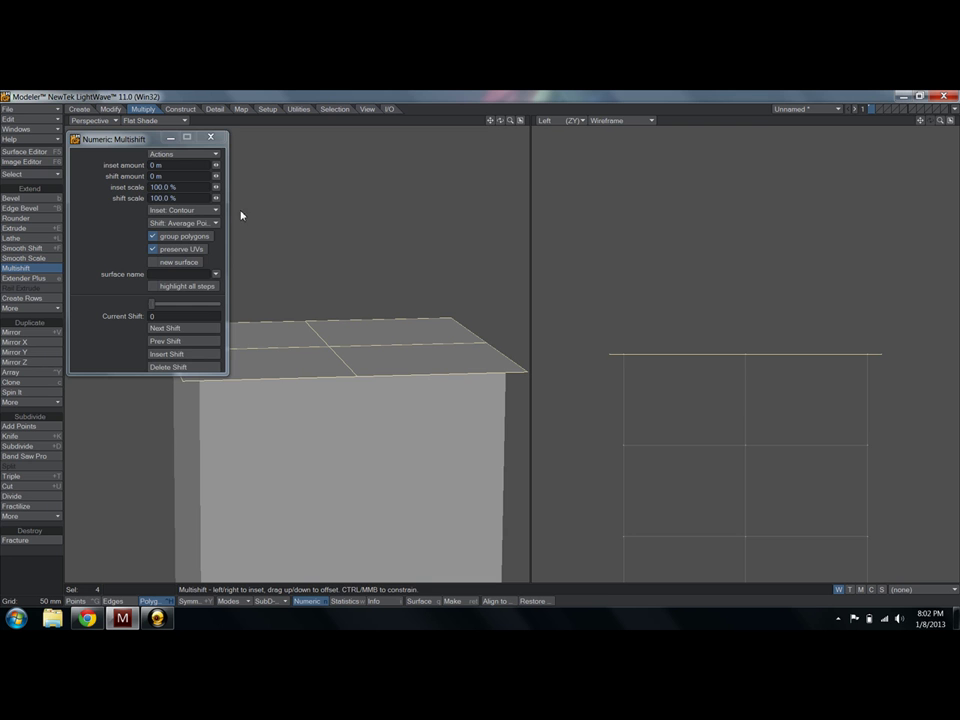
{"action": "left_click", "coordinate": [210, 137]}
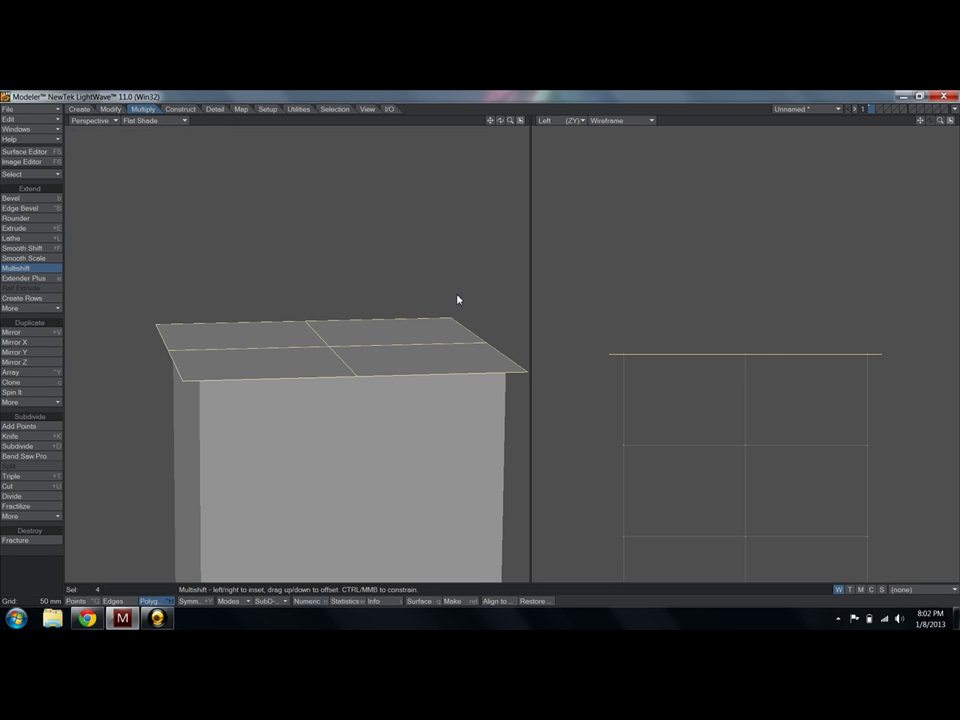
{"action": "key", "text": "shift+e"}
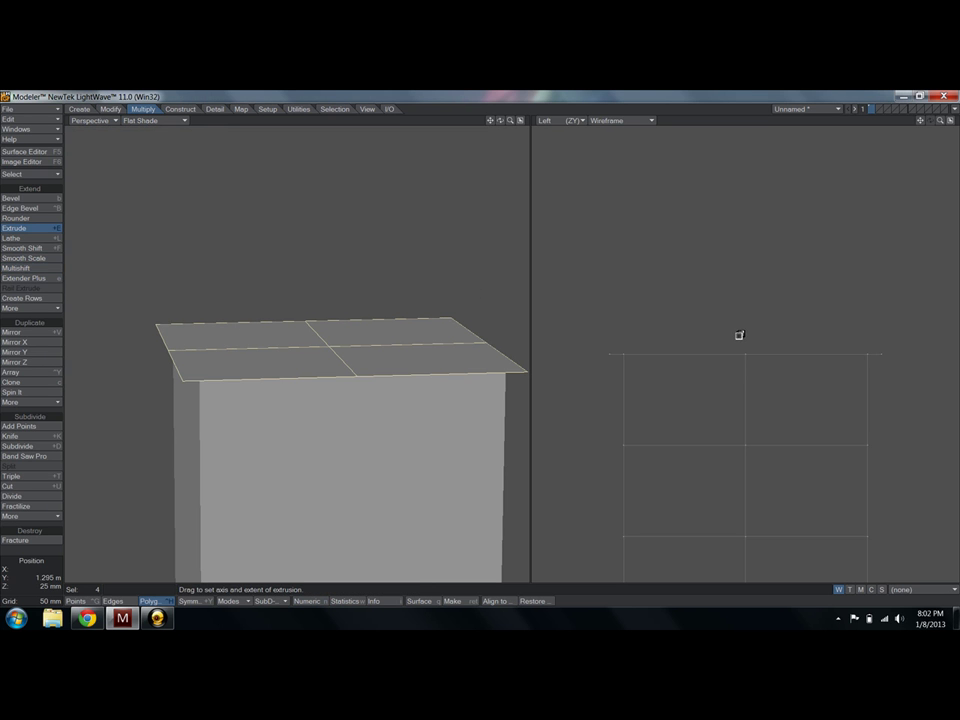
{"action": "left_click_drag", "start_coordinate": [739, 335], "coordinate": [739, 324]}
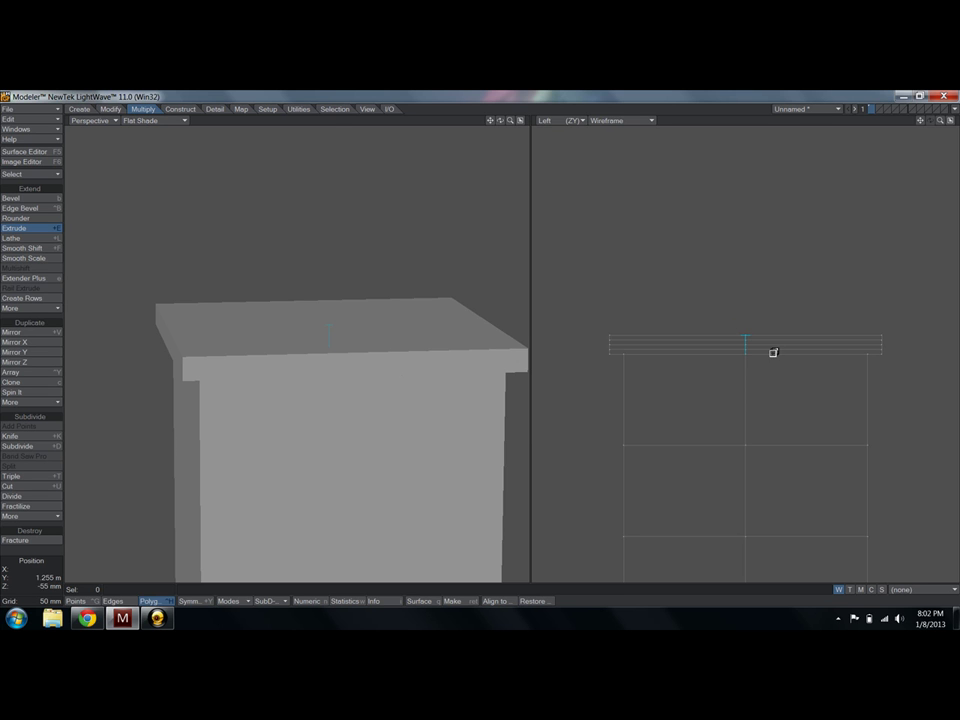
{"action": "key", "text": "Down"}
{"action": "key", "text": "Down"}
{"action": "key", "text": "Down"}
{"action": "left_click_drag", "start_coordinate": [746, 337], "coordinate": [747, 332]}
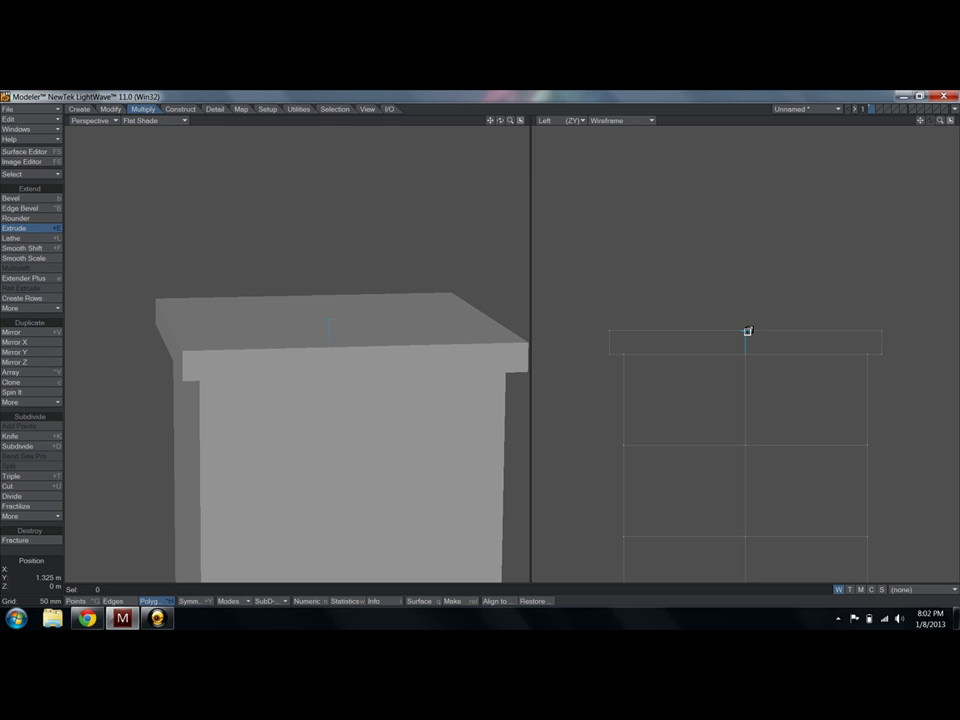
{"action": "key", "text": "space"}
Multishift the four top polygons of the roof slab as a group, with a 36 mm inset and a slight upward shift
{"action": "mouse_move", "coordinate": [272, 334]}
{"action": "left_mouse_down"}
{"action": "mouse_move", "coordinate": [401, 334]}
{"action": "mouse_move", "coordinate": [267, 311]}
{"action": "left_mouse_up"}
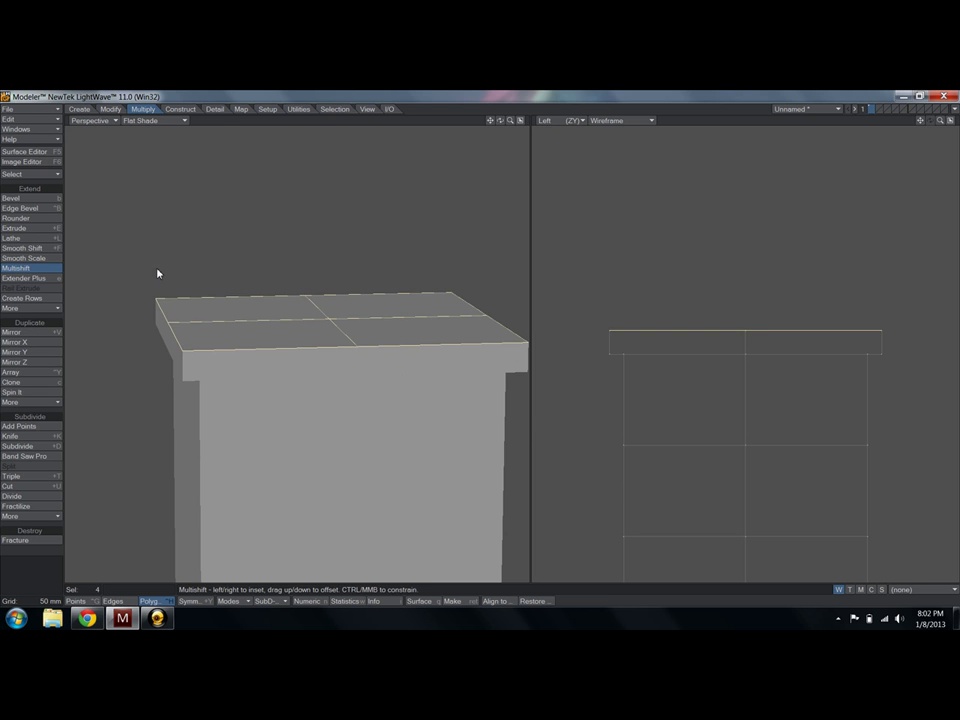
{"action": "key", "text": "n"}
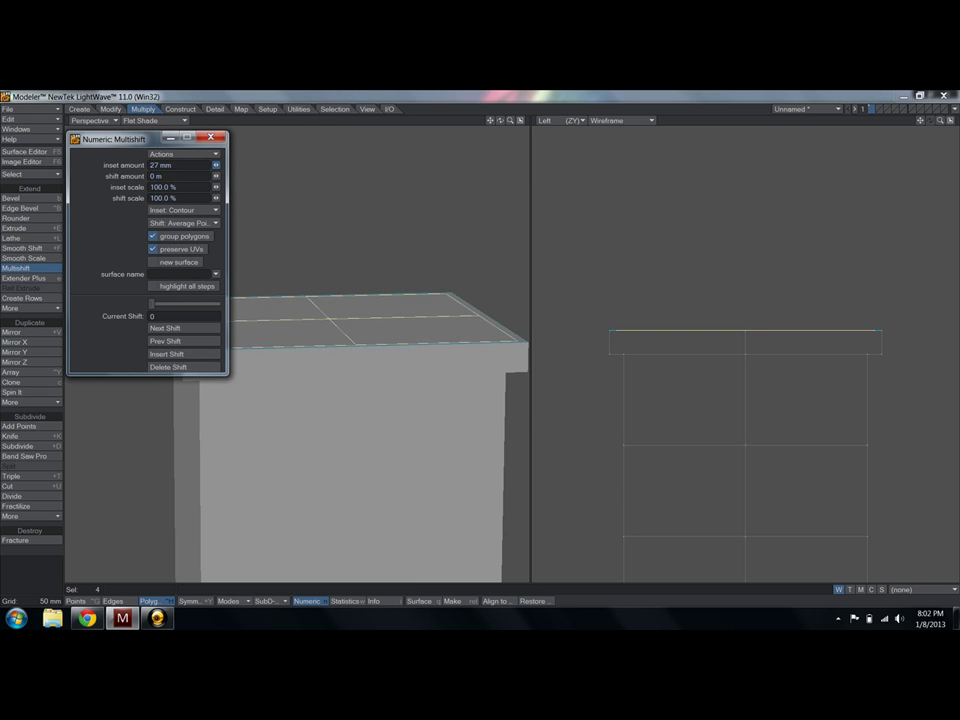
{"action": "left_click_drag", "start_coordinate": [215, 165], "coordinate": [236, 176]}
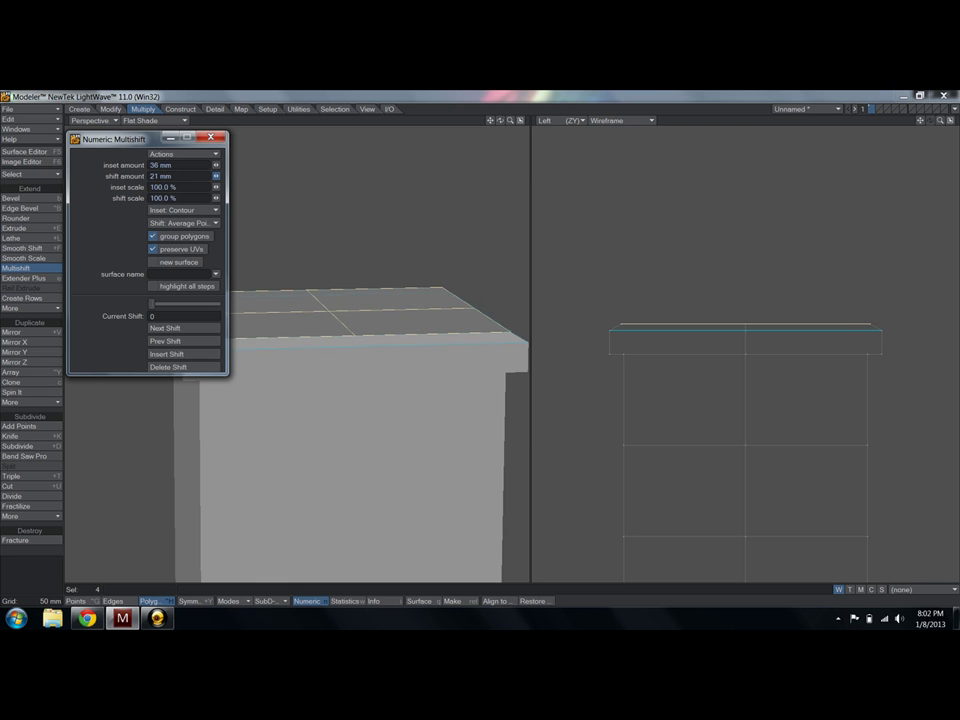
{"action": "key", "text": "space"}
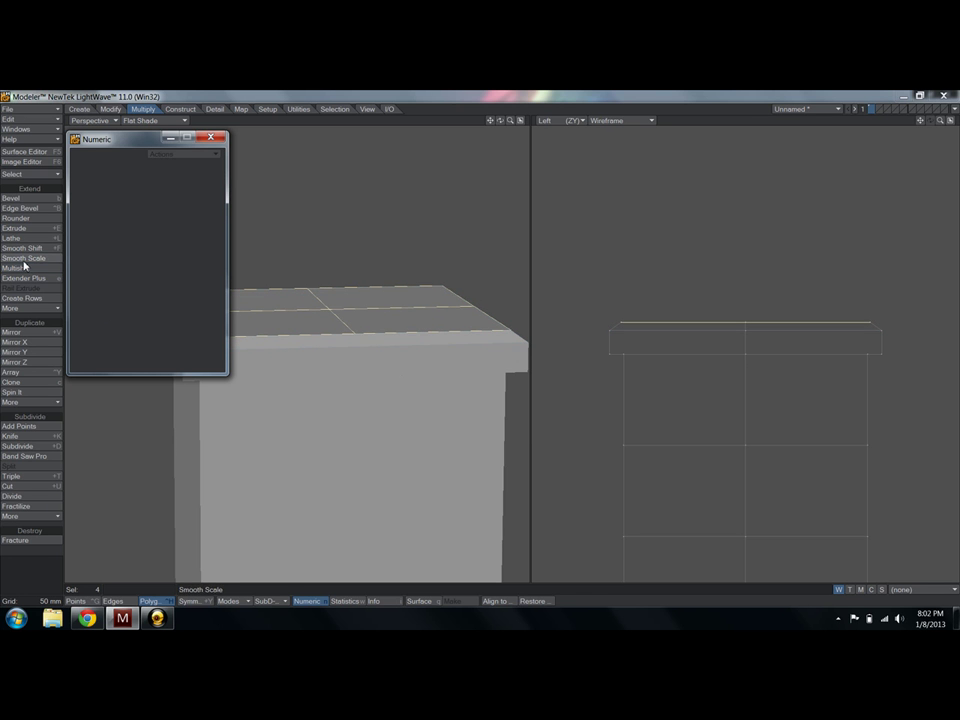
Extrude the inset roof polygons 55 mm upward along Y to form the second roof tier
{"action": "key", "text": "shift+e"}
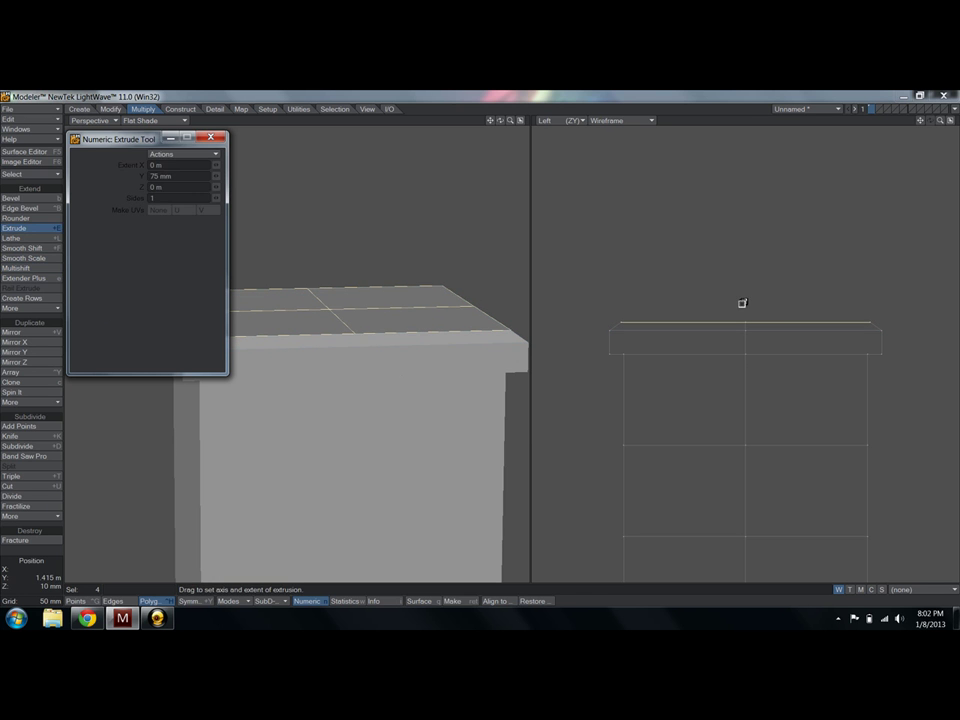
{"action": "left_click_drag", "start_coordinate": [748, 309], "coordinate": [749, 293]}
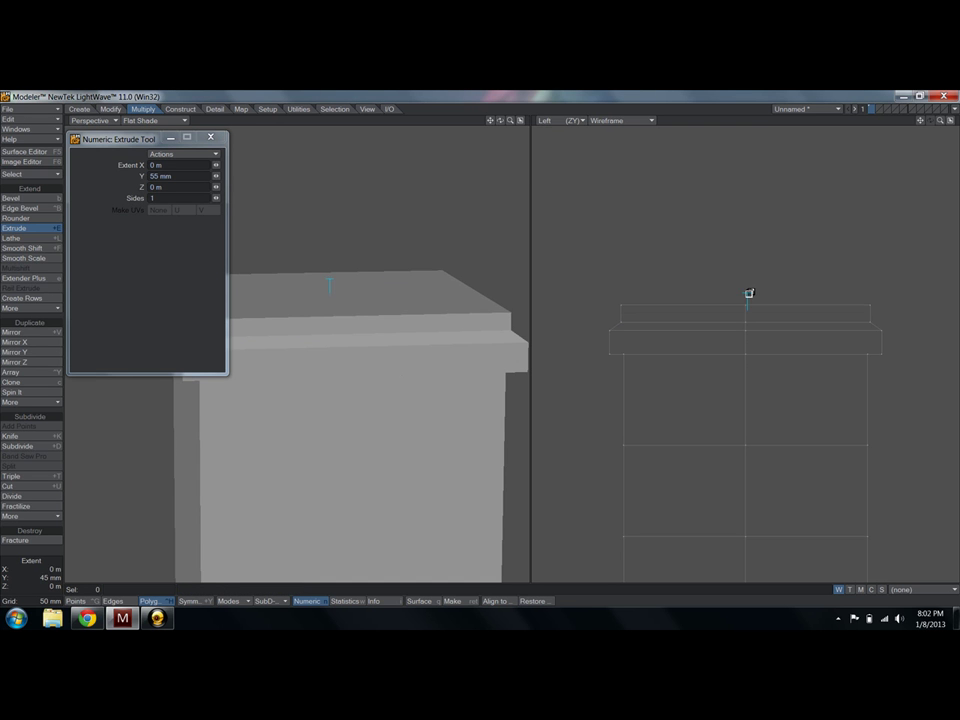
{"action": "key", "text": "space"}
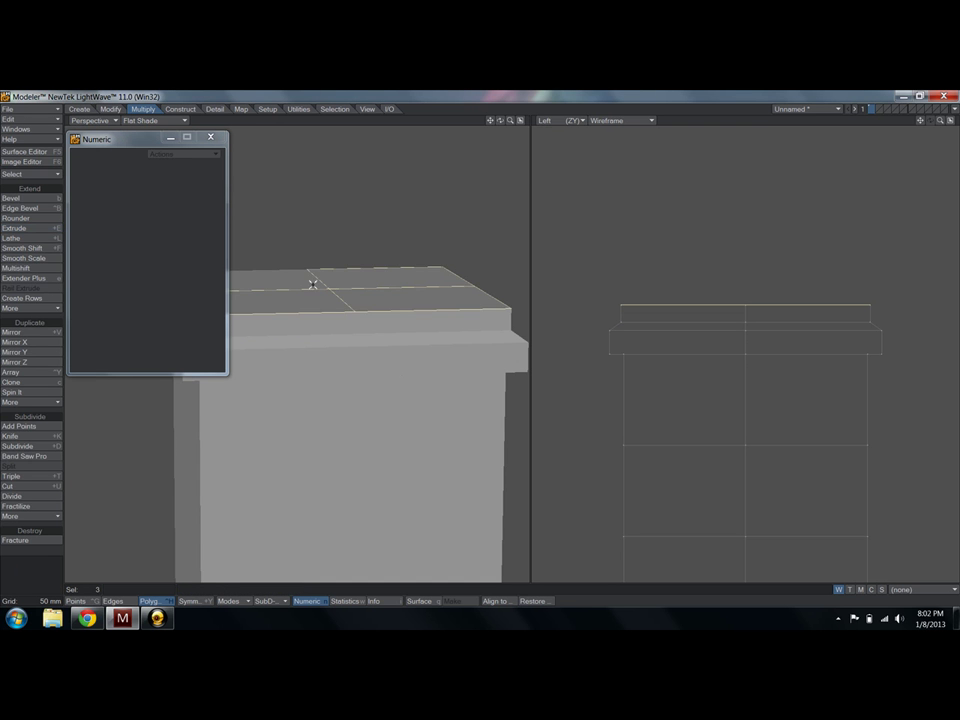
Multishift the second tier's four top polygons with a 50 mm inset and a small upward shift, then clear the selection
{"action": "left_click", "coordinate": [30, 268]}
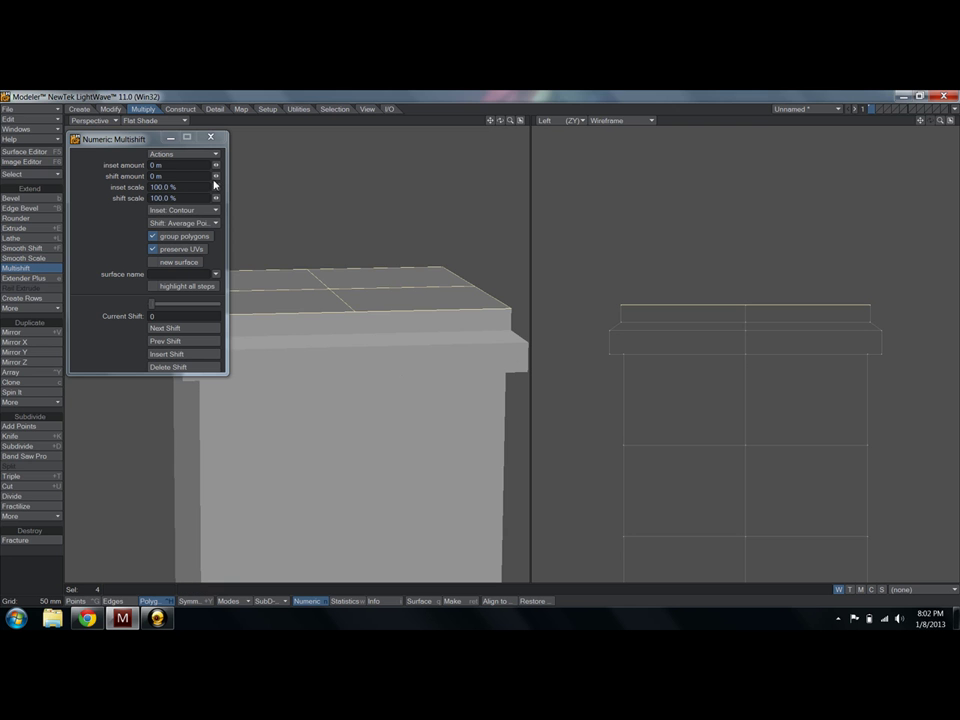
{"action": "left_click", "coordinate": [216, 166]}
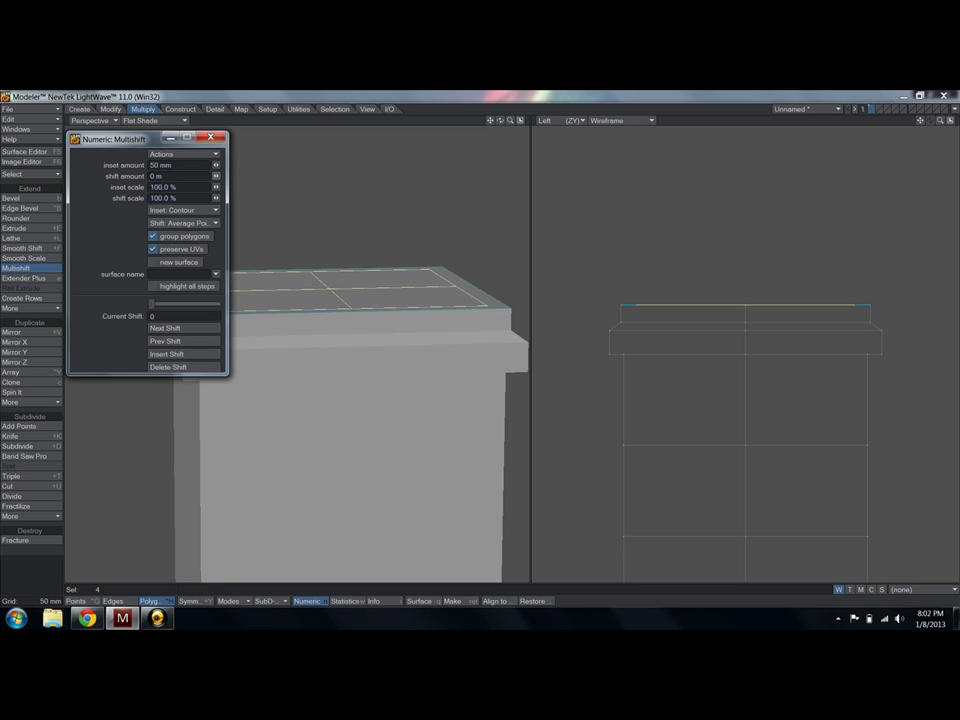
{"action": "mouse_move", "coordinate": [216, 176]}
{"action": "left_mouse_down"}
{"action": "mouse_move", "coordinate": [216, 196]}
{"action": "mouse_move", "coordinate": [216, 179]}
{"action": "left_mouse_up"}
{"action": "key", "text": "space"}
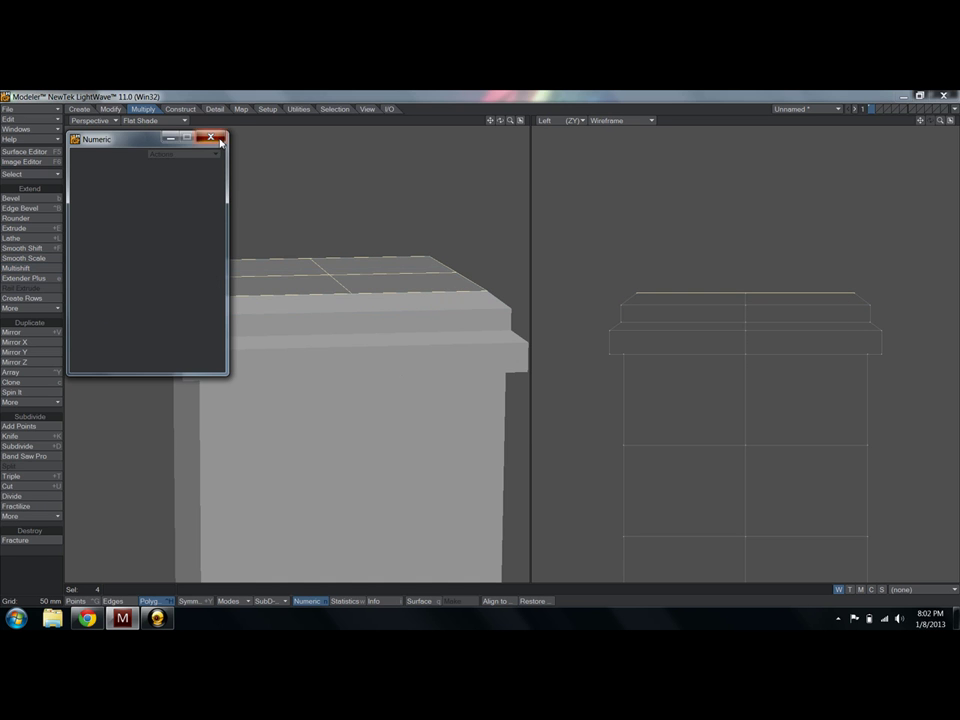
{"action": "left_click", "coordinate": [215, 139]}
{"action": "key", "text": "slash"}
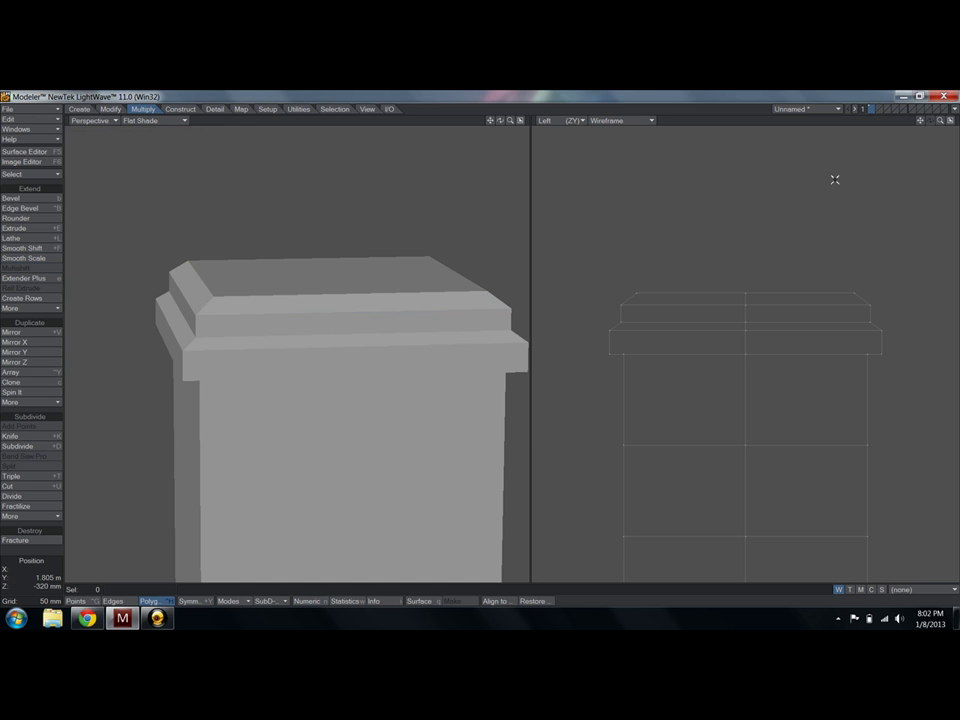
Select the four topmost roof polygons and Multishift them inward to a small central square, with no shift
{"action": "mouse_move", "coordinate": [298, 284]}
{"action": "left_mouse_down"}
{"action": "mouse_move", "coordinate": [356, 274]}
{"action": "mouse_move", "coordinate": [302, 272]}
{"action": "left_mouse_up"}
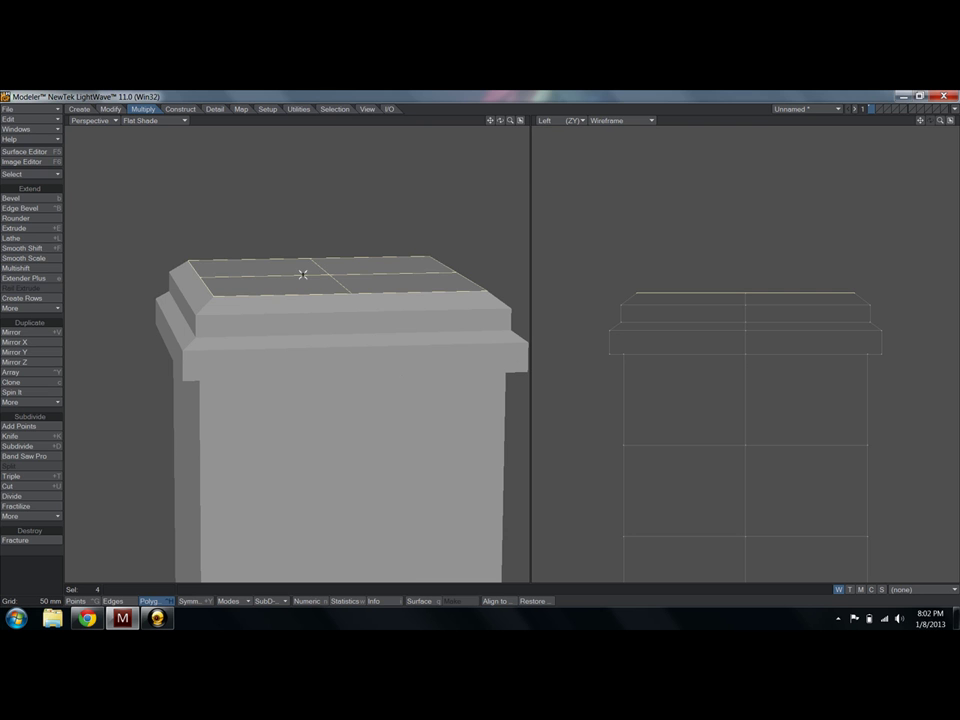
{"action": "left_click", "coordinate": [30, 268]}
{"action": "key", "text": "n"}
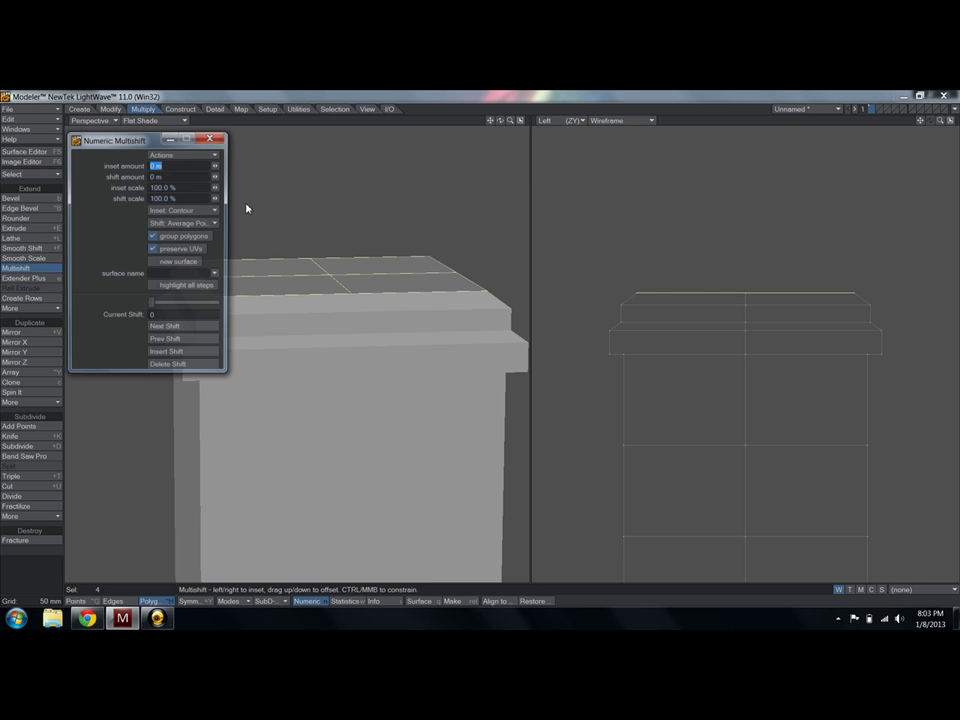
{"action": "left_click_drag", "start_coordinate": [216, 165], "coordinate": [364, 165]}
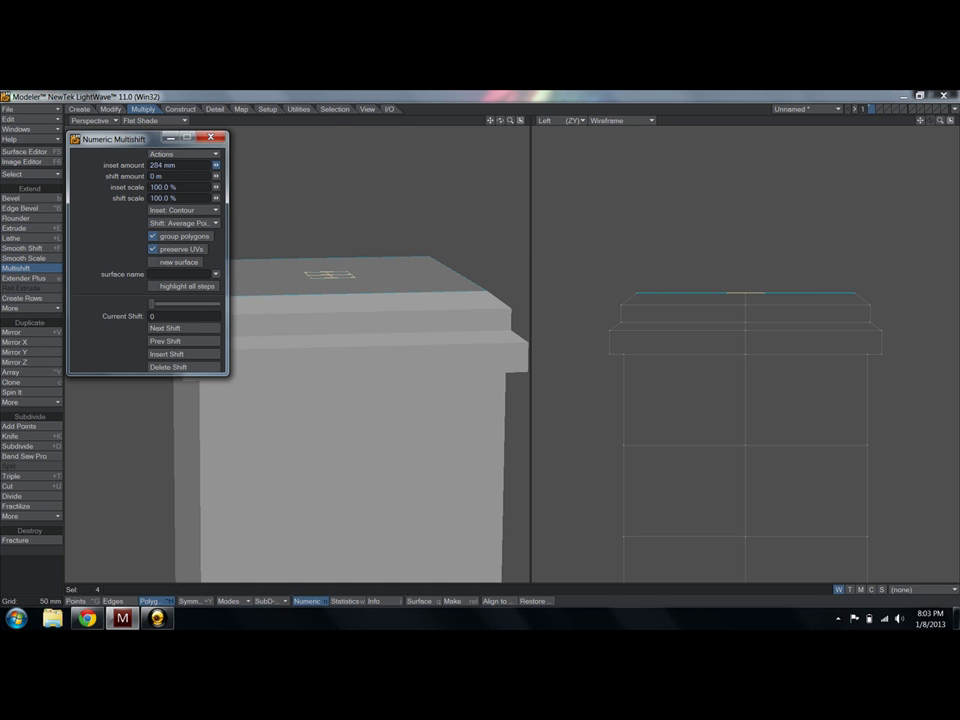
{"action": "key", "text": "space"}
{"action": "left_click", "coordinate": [208, 139]}
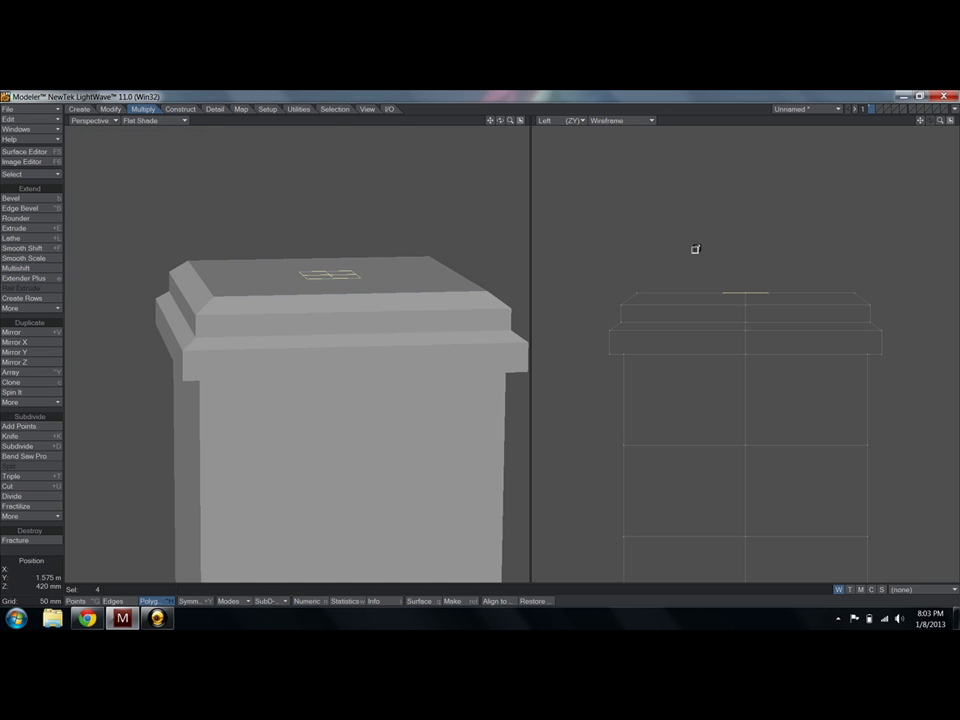
Extrude the small central square on the roof 25 mm upward along Y as the lamp's base
{"action": "key", "text": "shift+e"}
{"action": "left_click_drag", "start_coordinate": [810, 266], "coordinate": [754, 268]}
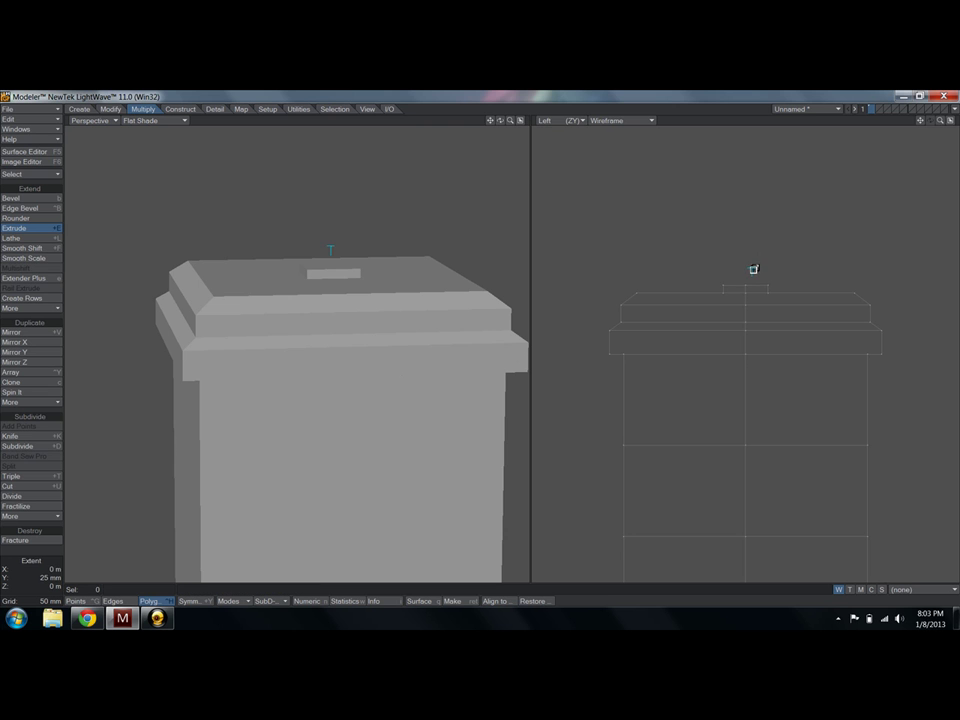
{"action": "key", "text": "space"}
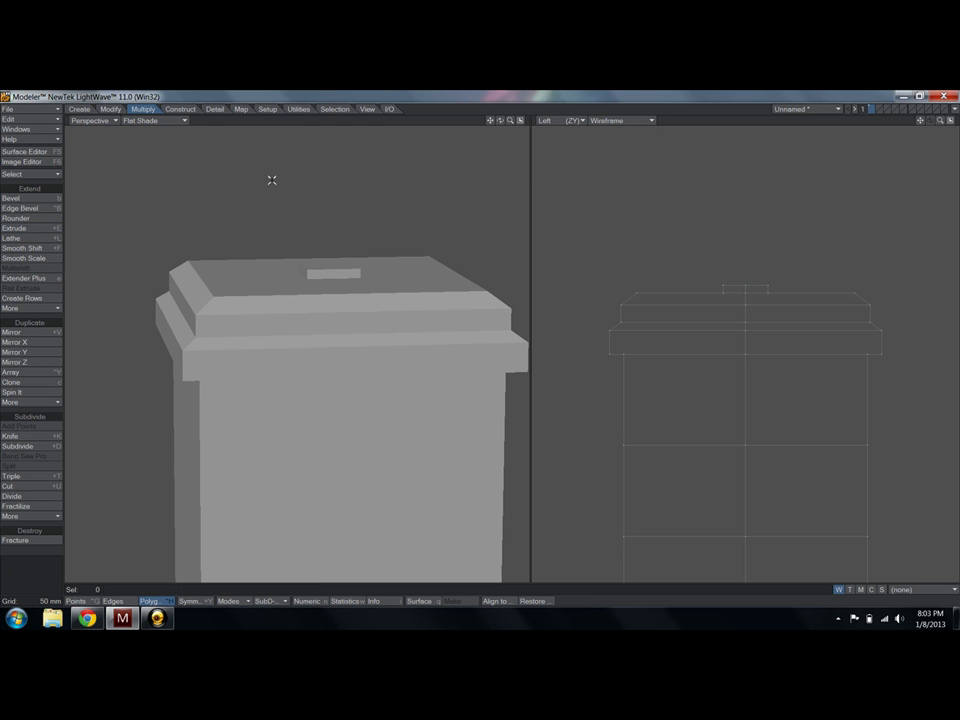
In the top view, draw a 24-sided disc about 46 mm in radius, centred on the roof's small square lamp base
{"action": "left_click", "coordinate": [561, 120]}
{"action": "left_click", "coordinate": [561, 114]}
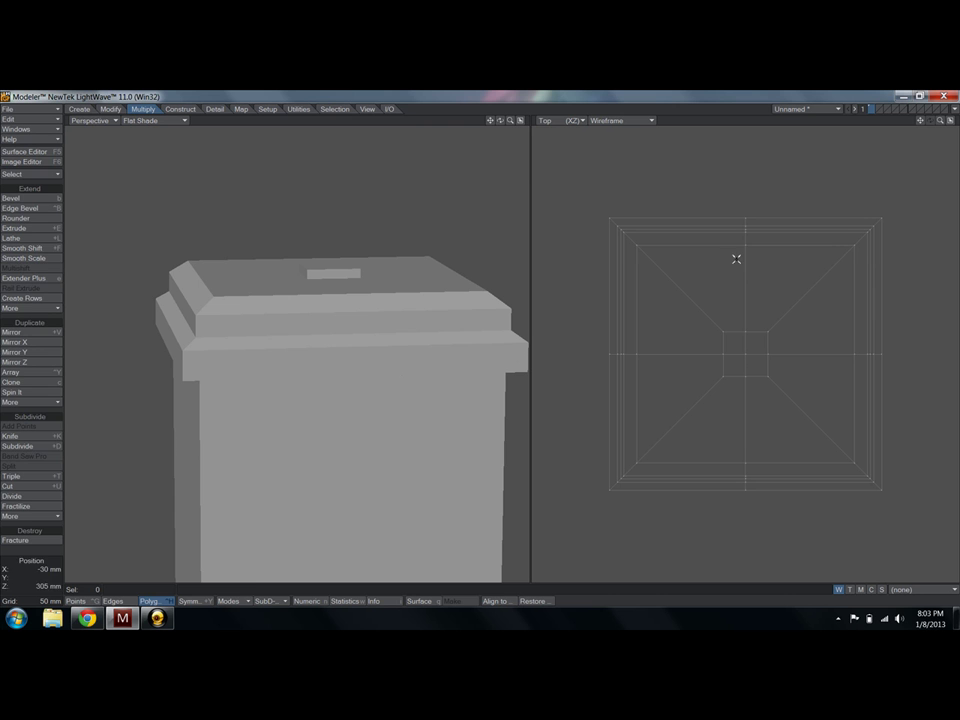
{"action": "left_click", "coordinate": [79, 108]}
{"action": "left_click", "coordinate": [18, 218]}
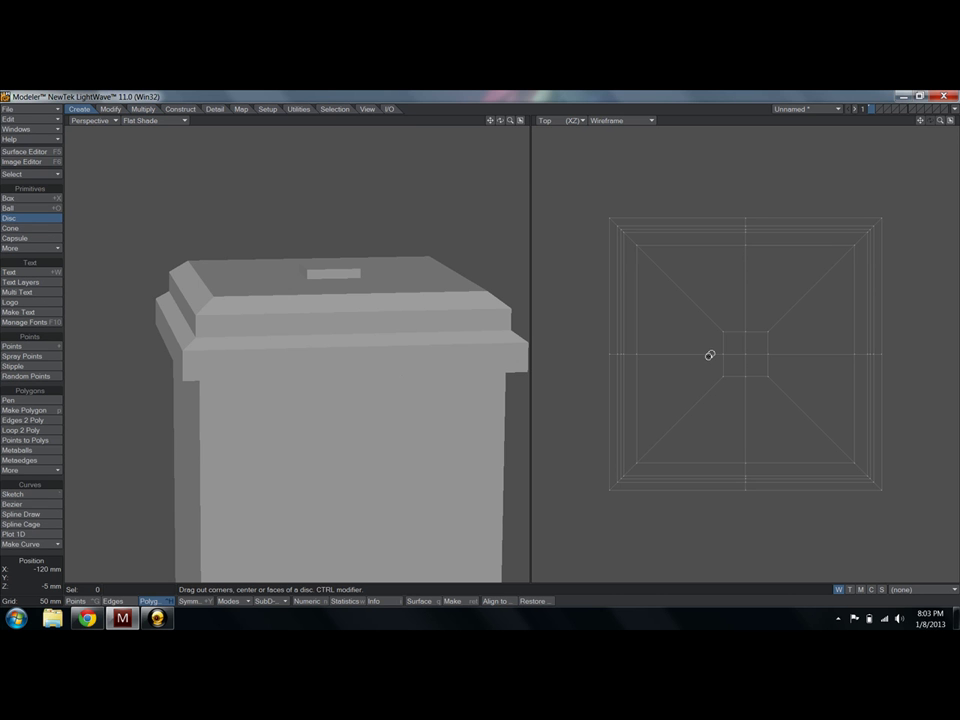
{"action": "key", "text": "n"}
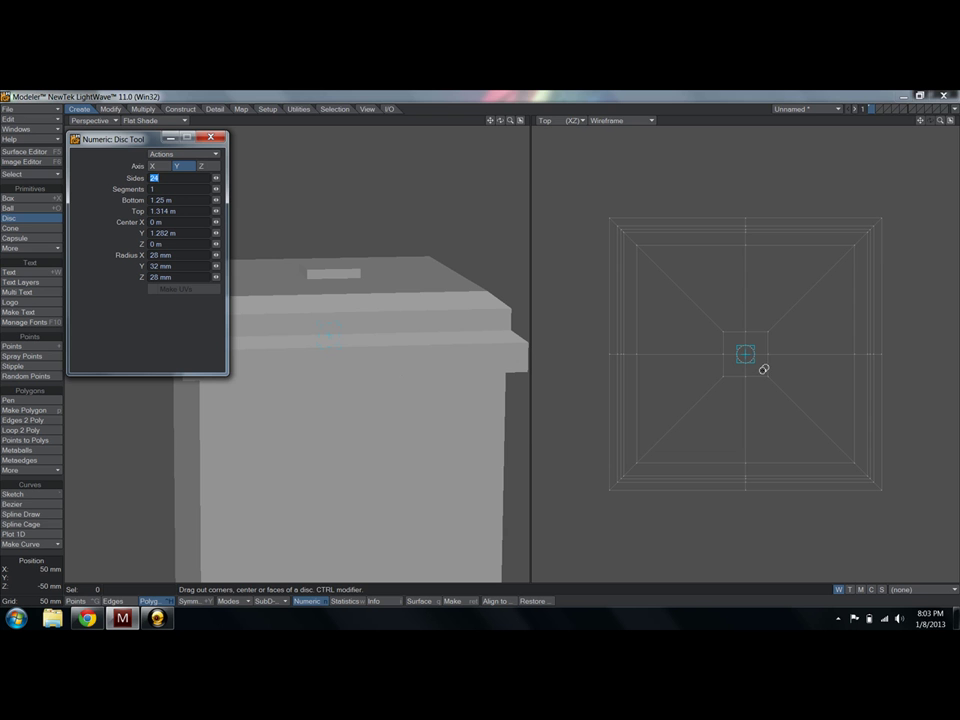
{"action": "scroll", "coordinate": [763, 369], "scroll_direction": "up", "scroll_amount": 4}
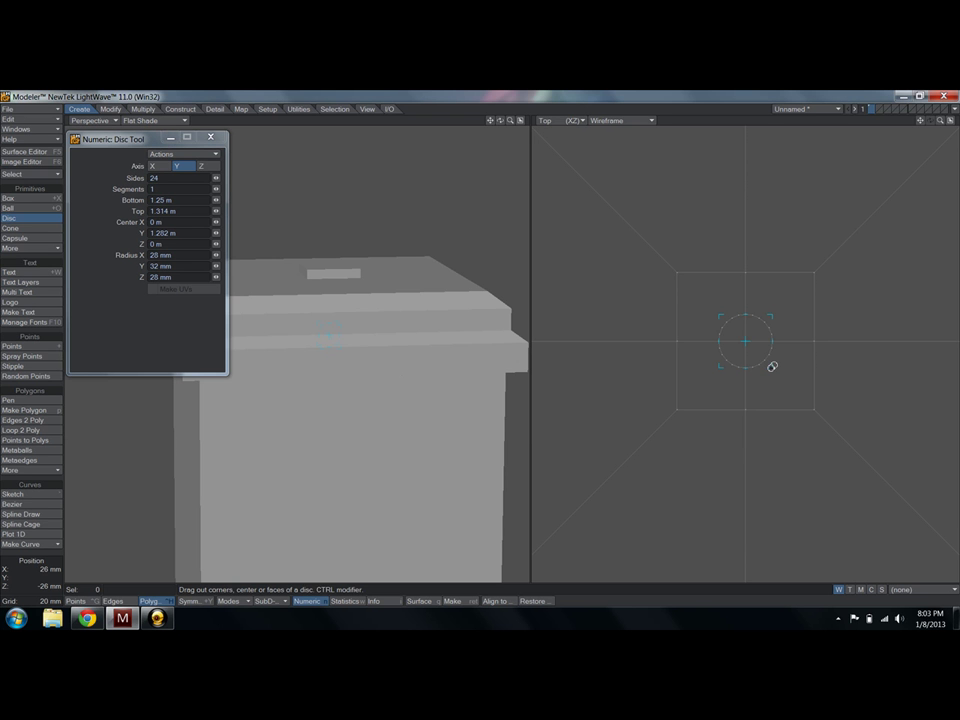
{"action": "mouse_move", "coordinate": [772, 367]}
{"action": "left_mouse_down"}
{"action": "mouse_move", "coordinate": [840, 403]}
{"action": "mouse_move", "coordinate": [746, 360]}
{"action": "mouse_move", "coordinate": [840, 416]}
{"action": "mouse_move", "coordinate": [769, 376]}
{"action": "left_mouse_up"}
In the front view, raise the disc onto the lamp base, stretch it upward into a tall lamp cylinder, and finish the Disc tool
{"action": "left_click", "coordinate": [568, 120]}
{"action": "left_click", "coordinate": [575, 150]}
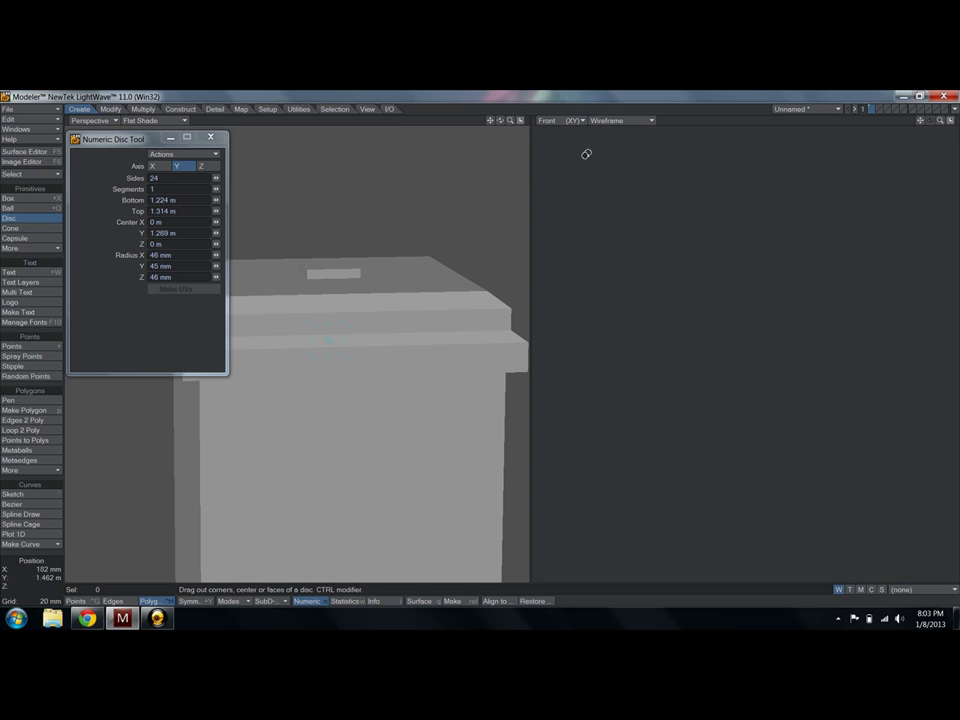
{"action": "key", "text": "g"}
{"action": "left_click_drag", "start_coordinate": [747, 352], "coordinate": [778, 143]}
{"action": "left_click_drag", "start_coordinate": [750, 439], "coordinate": [753, 289]}
{"action": "left_click_drag", "start_coordinate": [754, 231], "coordinate": [755, 185]}
{"action": "key", "text": "space"}
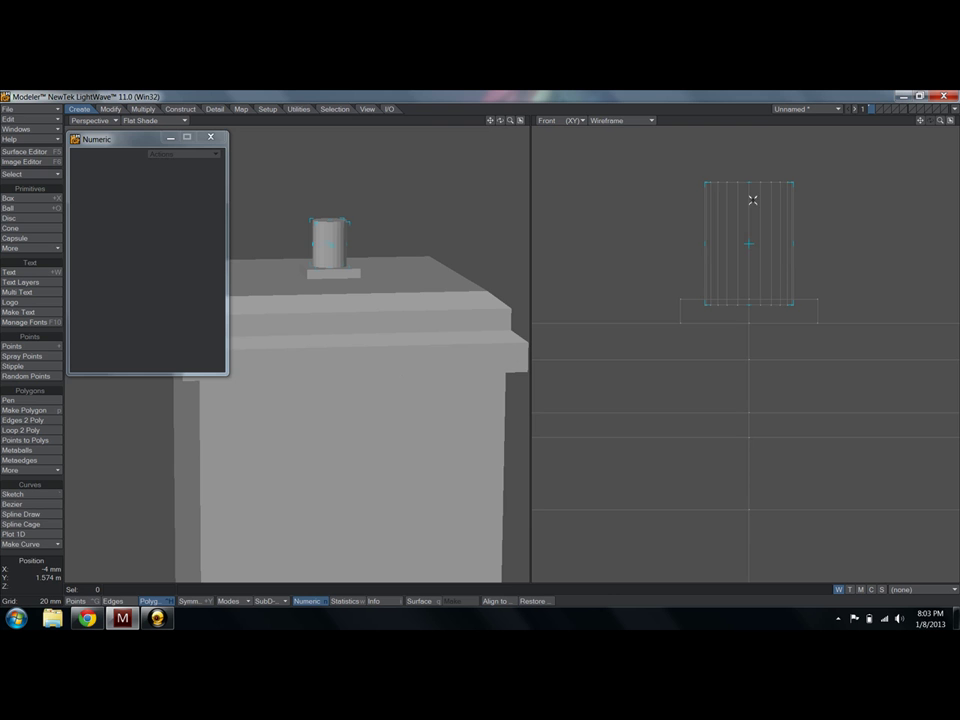
{"action": "key", "text": "n"}
{"action": "key", "text": "a"}
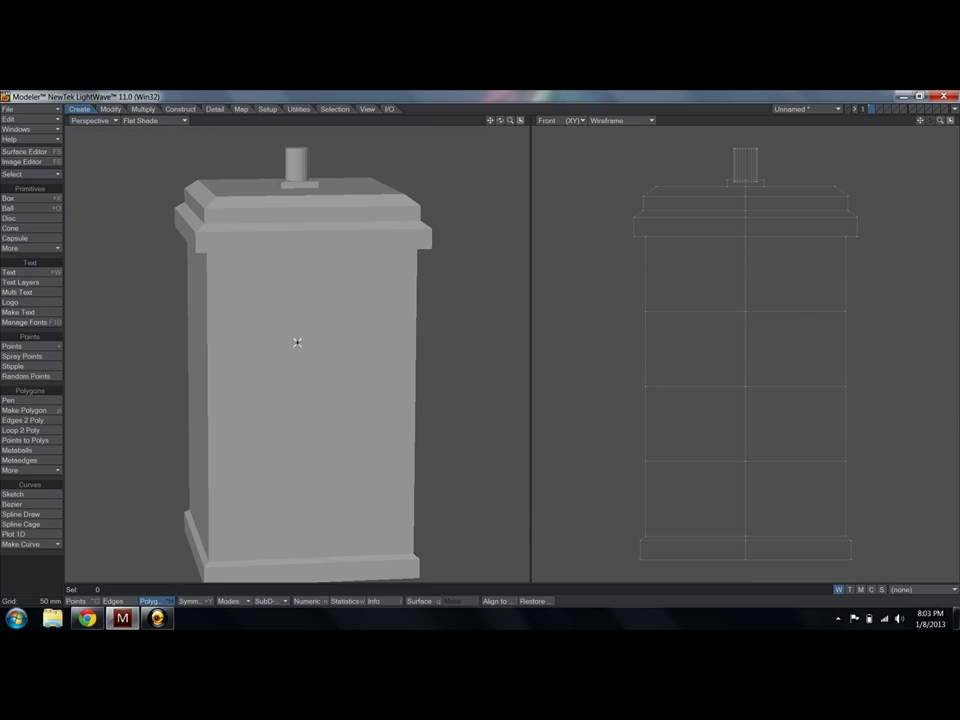
Set the perspective view to Wireframe Shade so the polygon divisions of the whole box are displayed
{"action": "scroll", "coordinate": [300, 334], "scroll_direction": "down", "scroll_amount": 3}
{"action": "left_click_drag", "start_coordinate": [316, 339], "coordinate": [320, 373], "text": "alt"}
{"action": "left_click", "coordinate": [150, 120]}
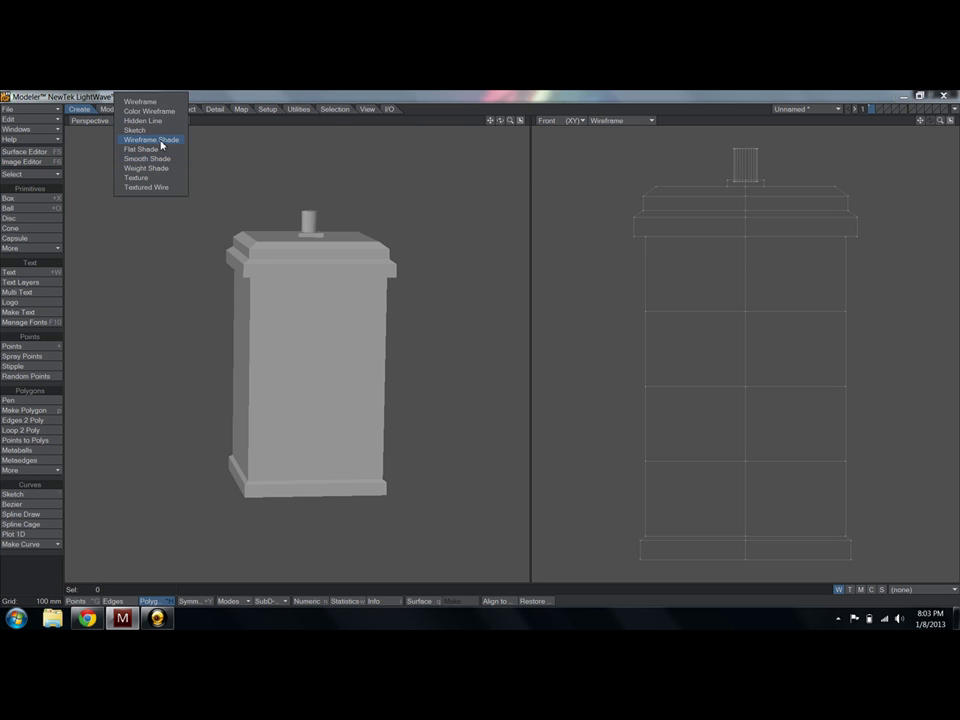
{"action": "left_click", "coordinate": [160, 141]}
{"action": "left_click_drag", "start_coordinate": [287, 317], "coordinate": [378, 312], "text": "alt"}
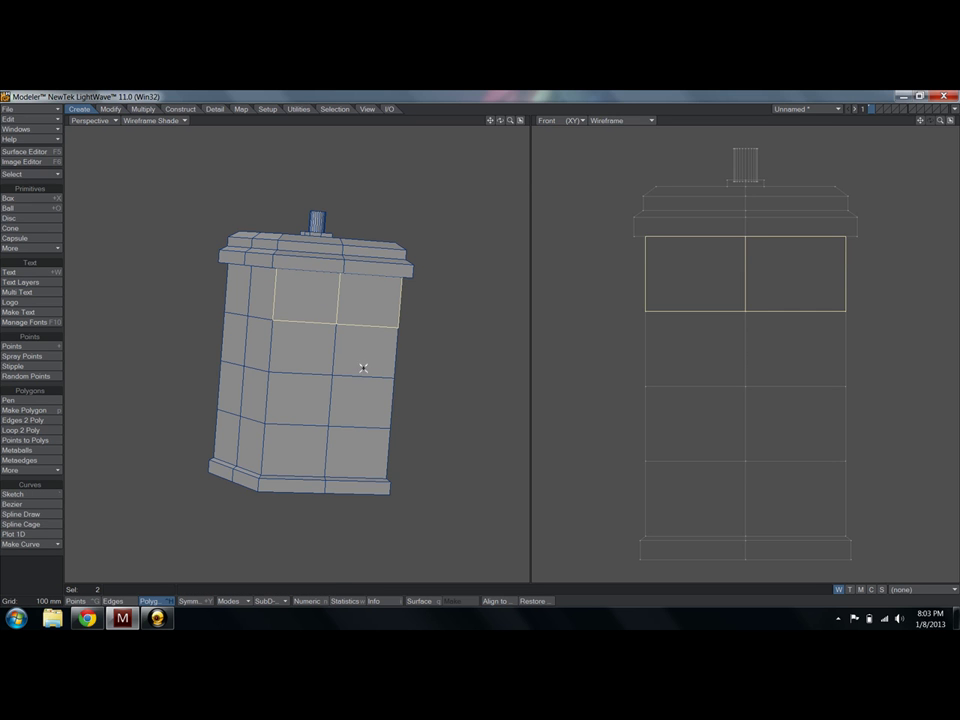
{"action": "key", "text": "/"}
{"action": "left_click_drag", "start_coordinate": [300, 454], "coordinate": [349, 452]}
{"action": "key", "text": "l"}
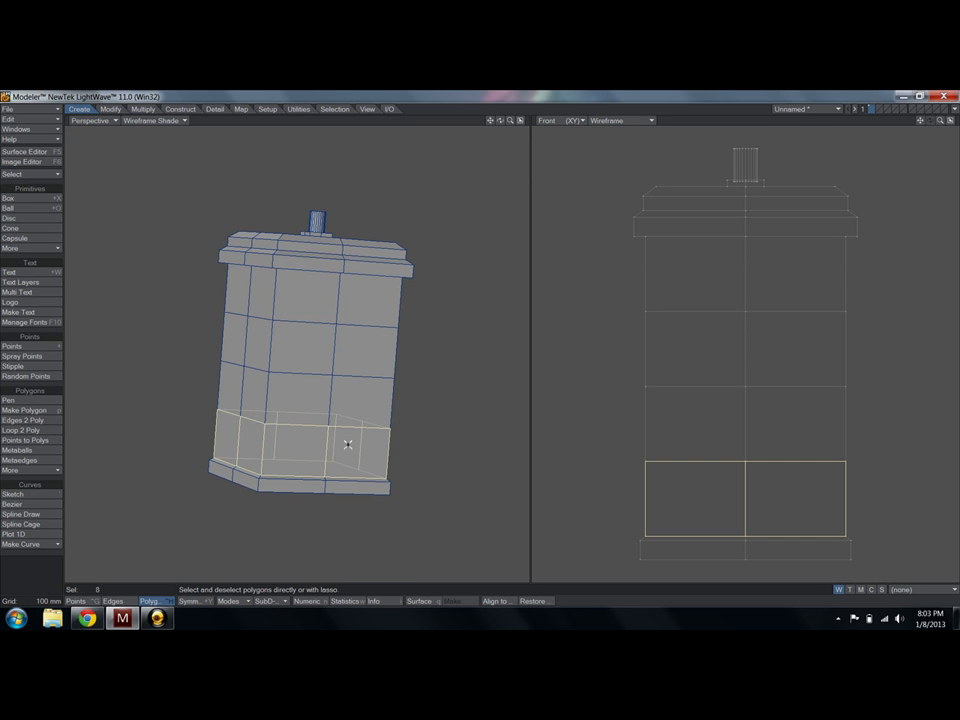
{"action": "left_click_drag", "start_coordinate": [303, 401], "coordinate": [388, 402], "text": "shift"}
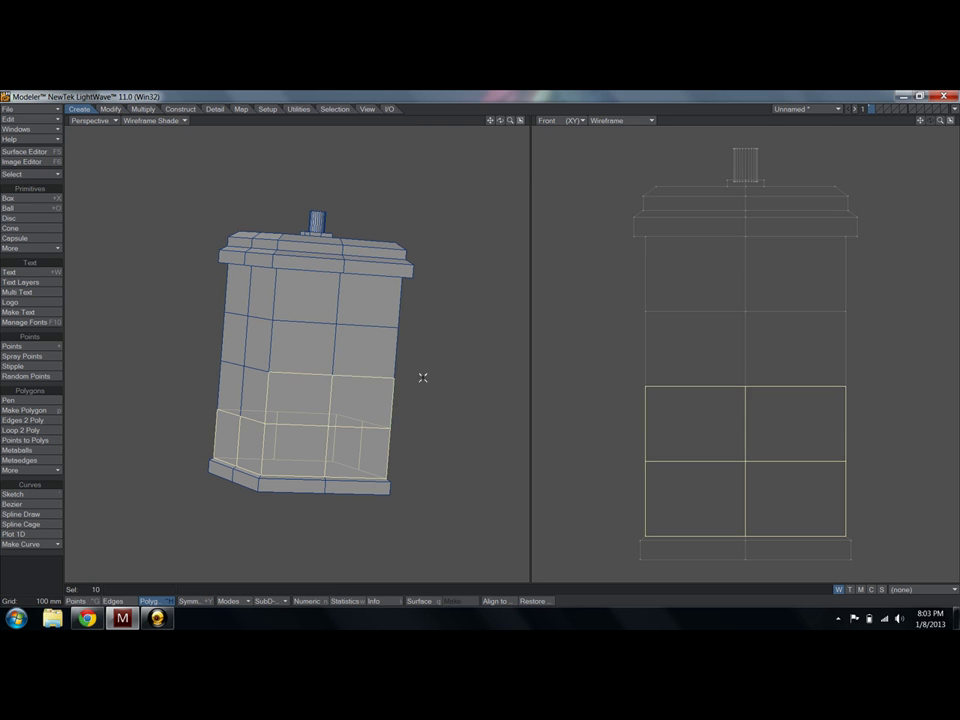
{"action": "key", "text": "/"}
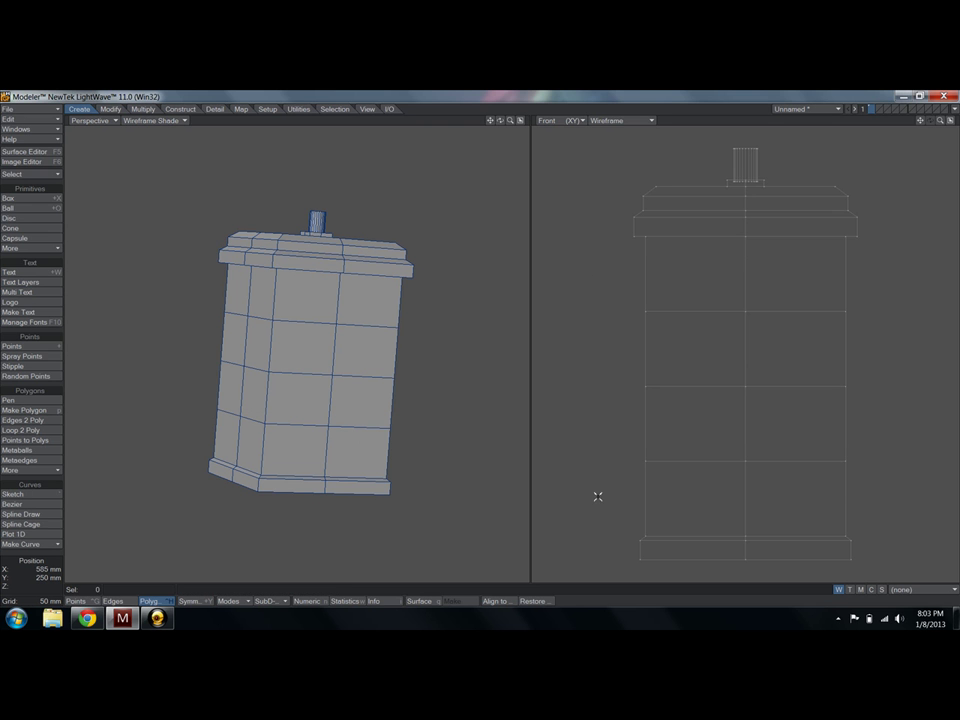
Select all 32 side polygons of the main body, leaving the base, roof and lamp unselected
{"action": "mouse_move", "coordinate": [660, 497]}
{"action": "left_mouse_down"}
{"action": "mouse_move", "coordinate": [846, 497]}
{"action": "mouse_move", "coordinate": [821, 504]}
{"action": "left_mouse_up"}
{"action": "mouse_move", "coordinate": [582, 470]}
{"action": "left_mouse_down"}
{"action": "mouse_move", "coordinate": [864, 443]}
{"action": "mouse_move", "coordinate": [561, 435]}
{"action": "mouse_move", "coordinate": [598, 369]}
{"action": "mouse_move", "coordinate": [599, 322]}
{"action": "mouse_move", "coordinate": [879, 306]}
{"action": "left_mouse_up"}
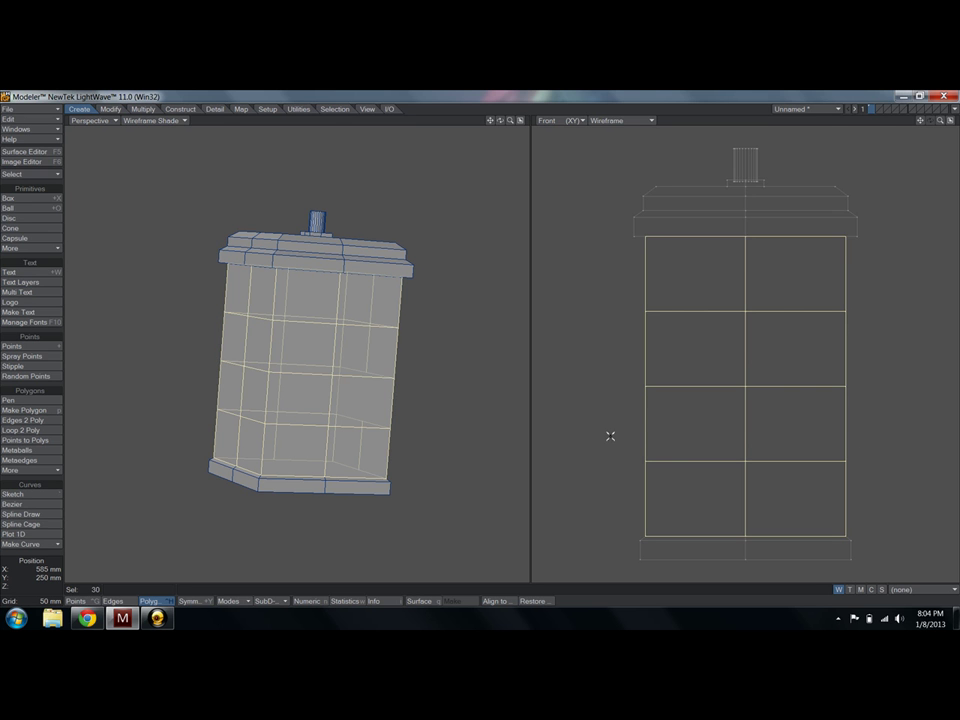
{"action": "left_click_drag", "start_coordinate": [441, 437], "coordinate": [325, 346], "text": "alt"}
{"action": "scroll", "coordinate": [328, 347], "scroll_direction": "up", "scroll_amount": 2}
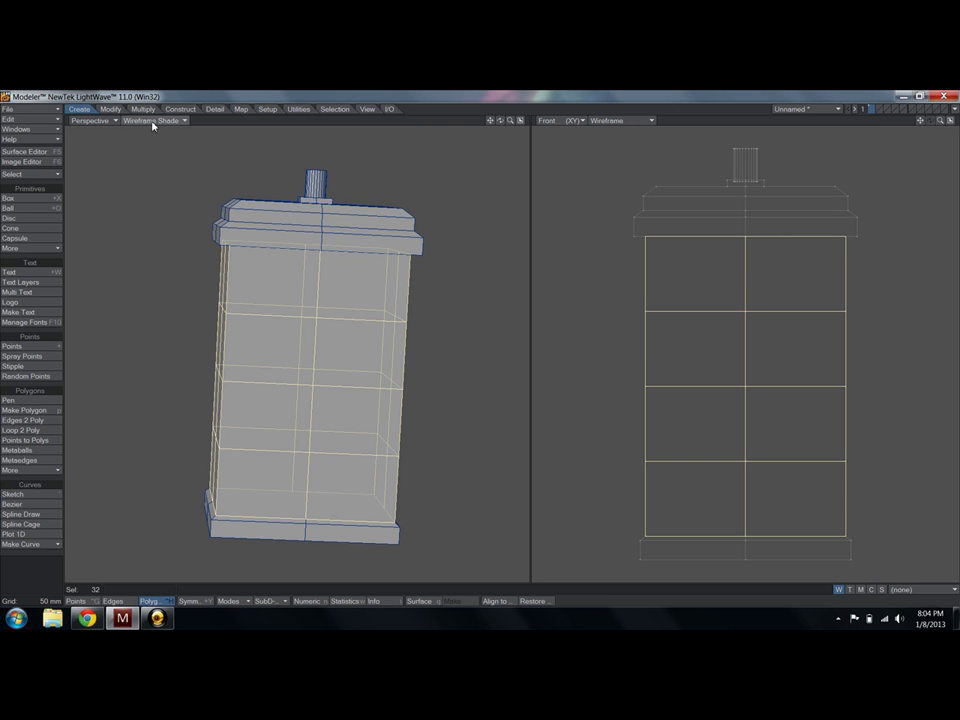
{"action": "left_click_drag", "start_coordinate": [163, 266], "coordinate": [249, 224], "text": "alt"}
{"action": "left_click_drag", "start_coordinate": [229, 283], "coordinate": [287, 276], "text": "alt"}
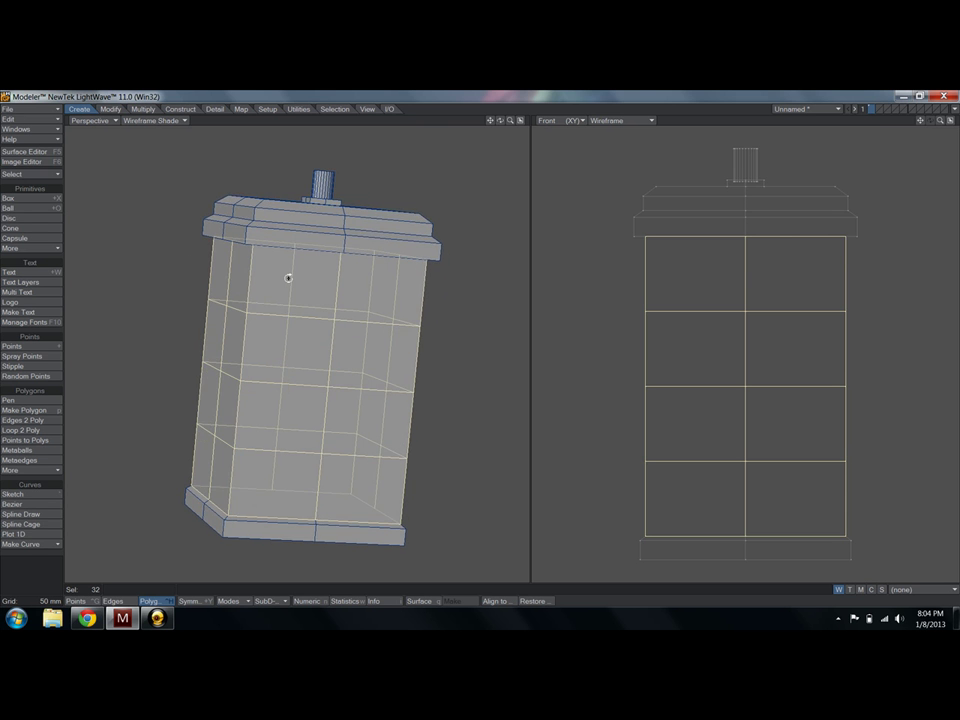
{"action": "left_click_drag", "start_coordinate": [211, 291], "coordinate": [338, 312], "text": "alt"}
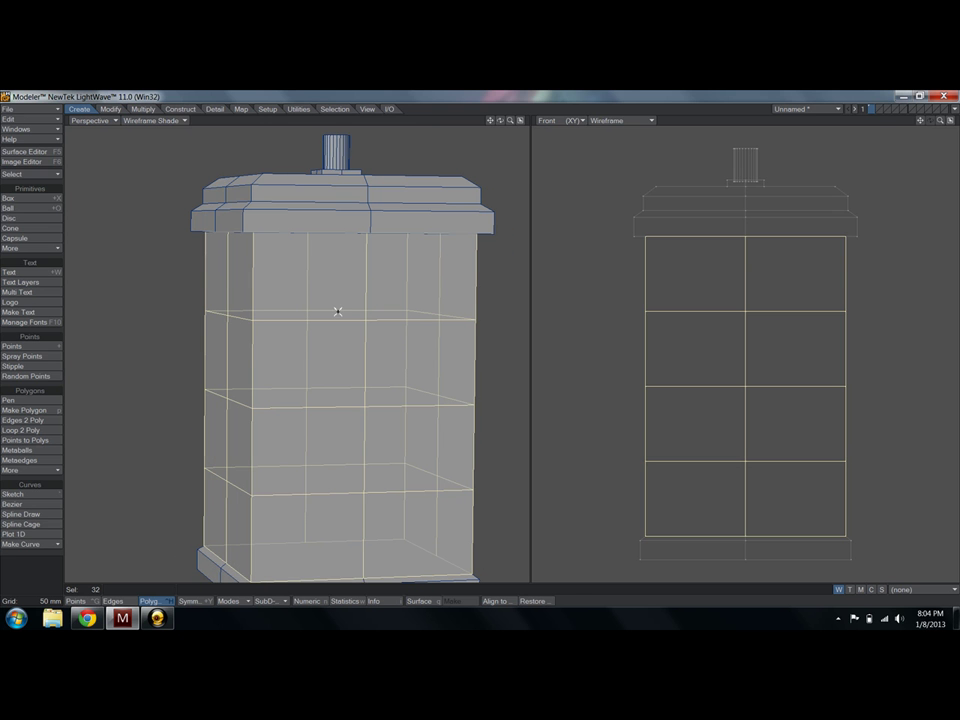
Bevel the selected body polygons with a 40 mm inset and a 5 mm inward shift to frame the panels
{"action": "key", "text": "b"}
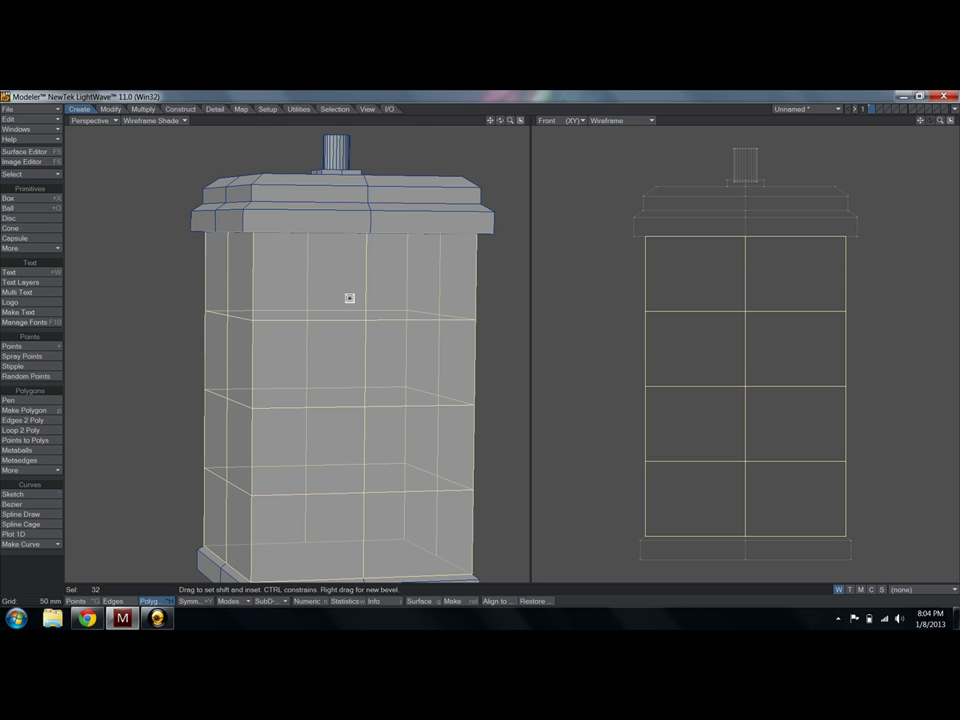
{"action": "mouse_move", "coordinate": [405, 283]}
{"action": "left_mouse_down"}
{"action": "mouse_move", "coordinate": [381, 281]}
{"action": "mouse_move", "coordinate": [392, 266]}
{"action": "mouse_move", "coordinate": [405, 273]}
{"action": "mouse_move", "coordinate": [388, 266]}
{"action": "mouse_move", "coordinate": [390, 255]}
{"action": "mouse_move", "coordinate": [390, 282]}
{"action": "left_mouse_up"}
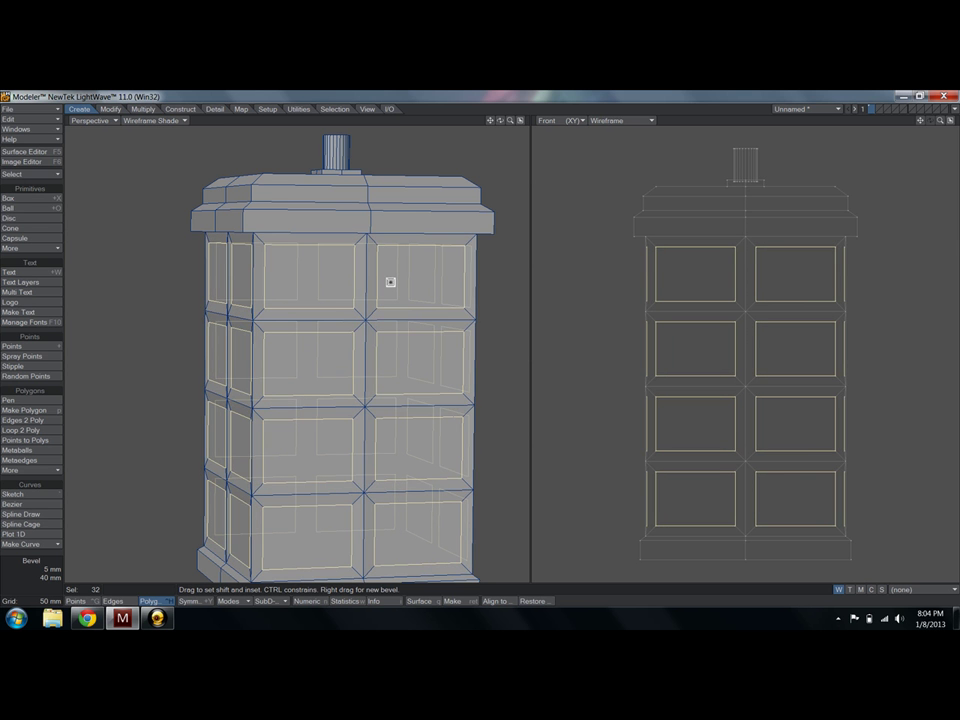
{"action": "key", "text": "space"}
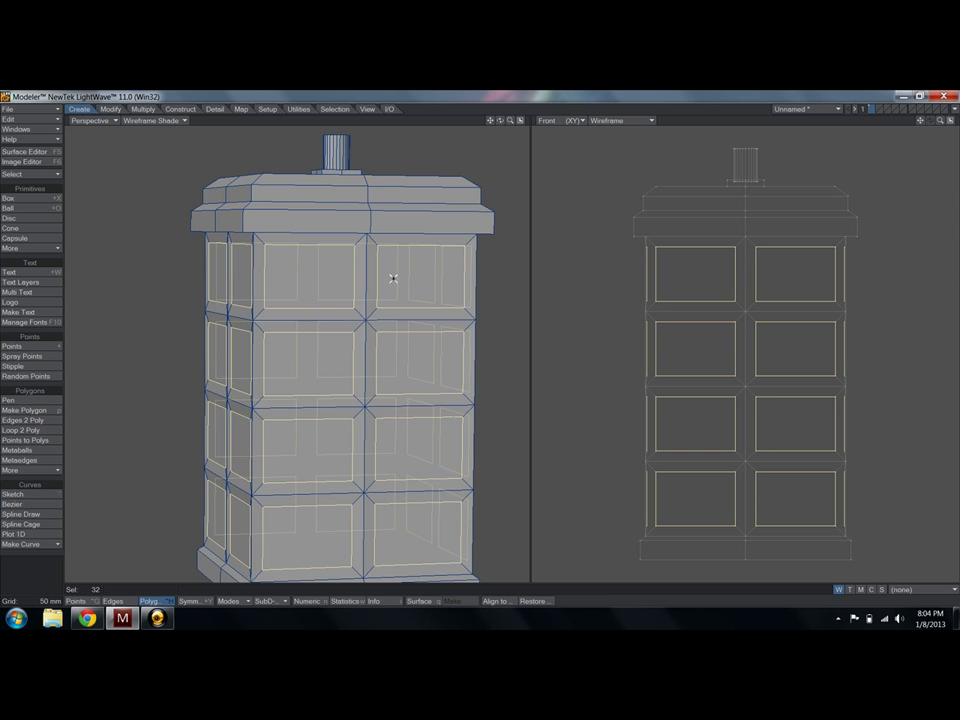
Bevel the inset panels again, 25 mm inward with a 20 mm inset, to recess them, and clear the selection
{"action": "key", "text": "b"}
{"action": "left_click_drag", "start_coordinate": [409, 281], "coordinate": [401, 272]}
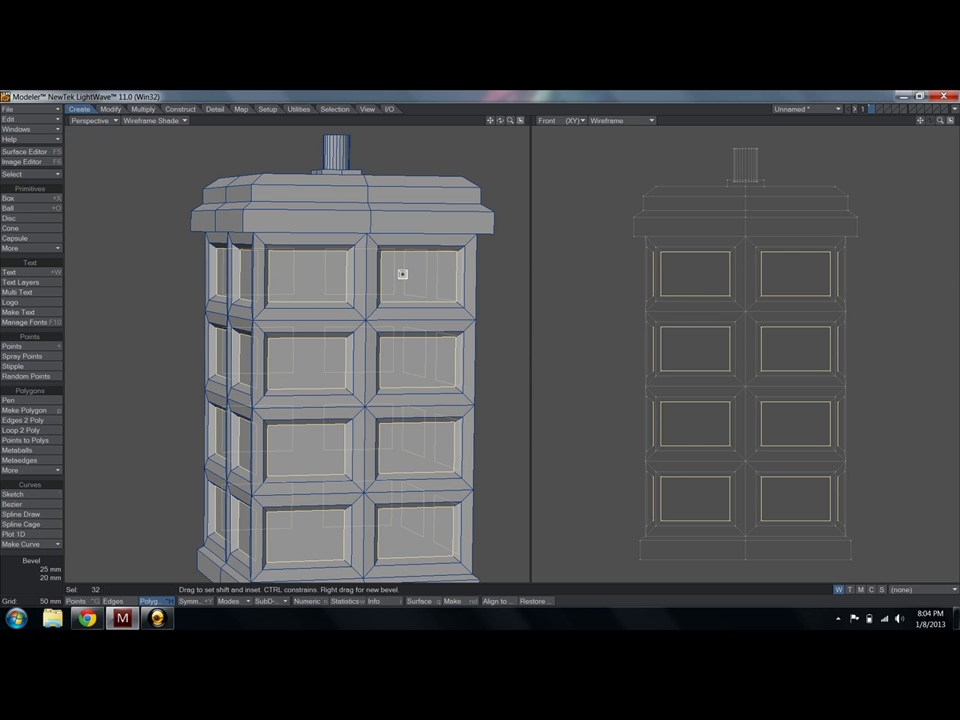
{"action": "key", "text": "space"}
{"action": "key", "text": "slash"}
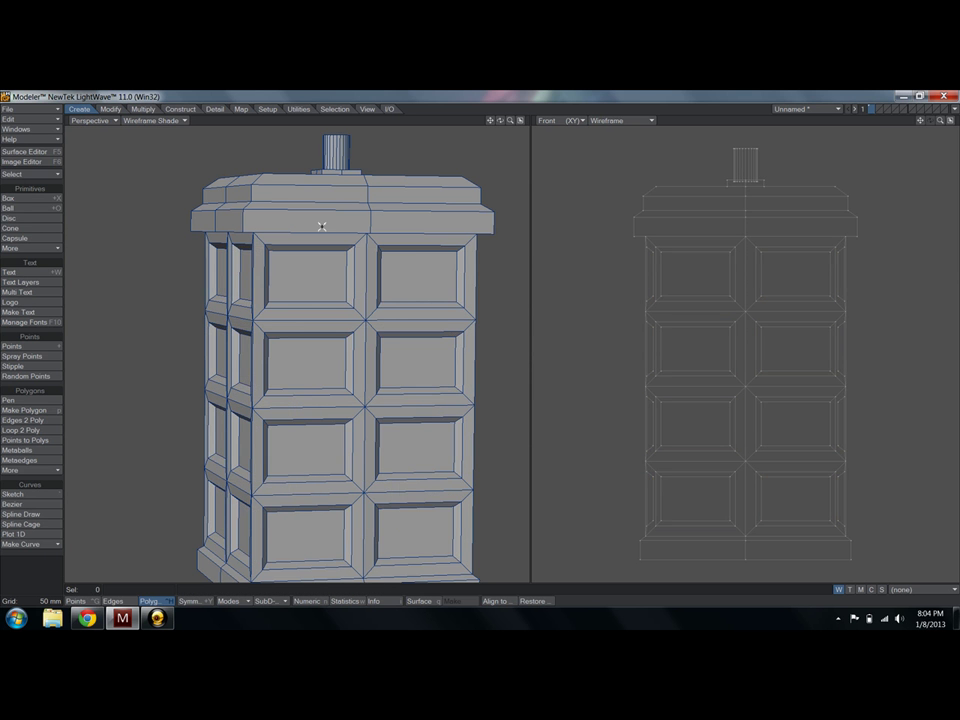
Set the perspective view to Smooth Shade and inspect the panelled box from its corner
{"action": "key", "text": "a"}
{"action": "left_click", "coordinate": [154, 121]}
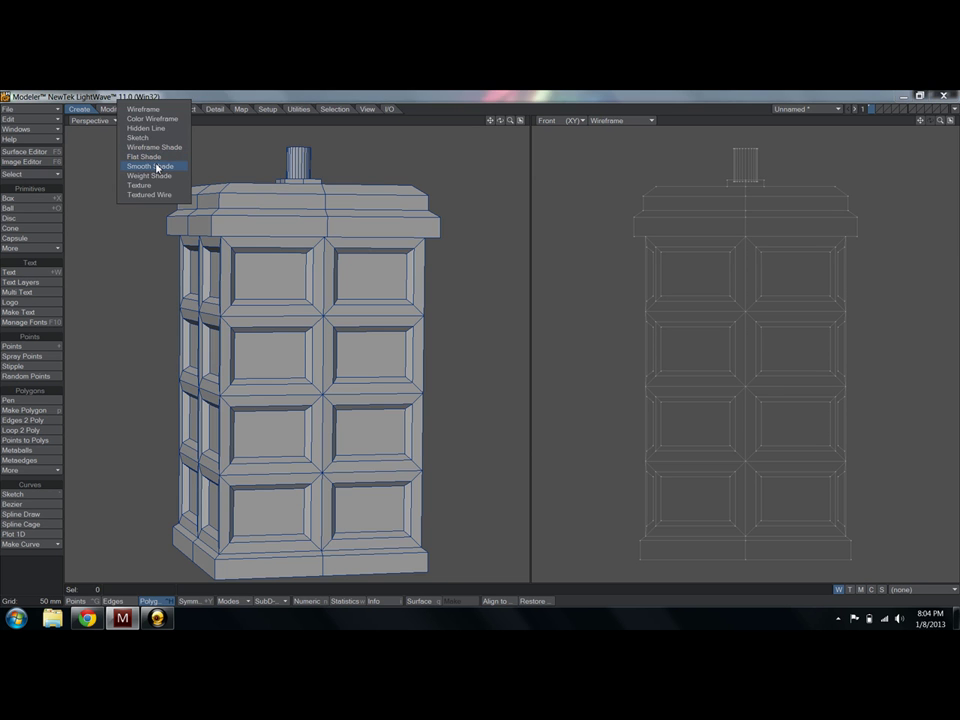
{"action": "left_click", "coordinate": [157, 168]}
{"action": "left_click_drag", "start_coordinate": [326, 247], "coordinate": [266, 369], "text": "alt"}
{"action": "scroll", "coordinate": [330, 286], "scroll_direction": "down", "scroll_amount": 3}
Compare the model with the TARDIS reference picture in Chrome and return to Modeler
{"action": "left_click", "coordinate": [82, 620]}
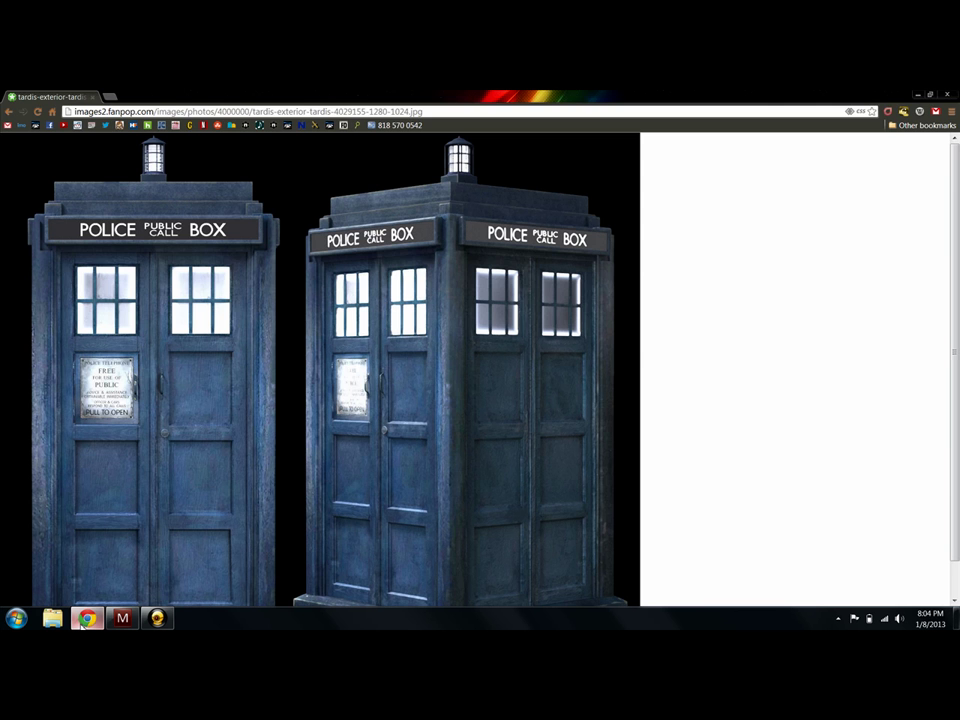
{"action": "left_click", "coordinate": [122, 618]}
{"action": "scroll", "coordinate": [294, 371], "scroll_direction": "up", "scroll_amount": 1}
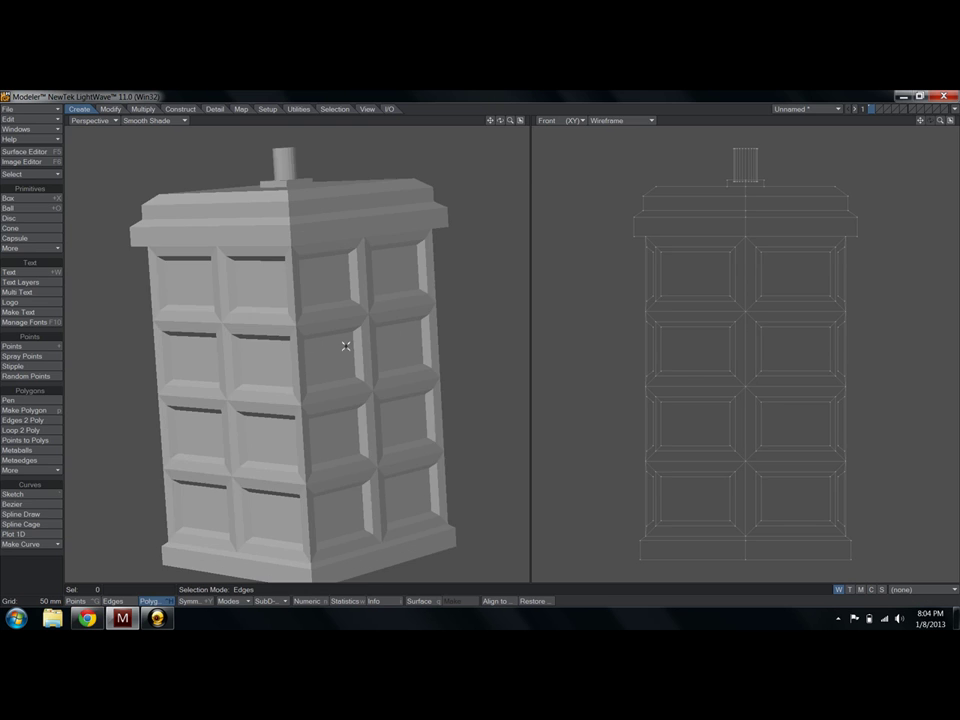
{"action": "left_click_drag", "start_coordinate": [345, 346], "coordinate": [366, 347], "text": "alt"}
{"action": "scroll", "coordinate": [332, 369], "scroll_direction": "down", "scroll_amount": 1}
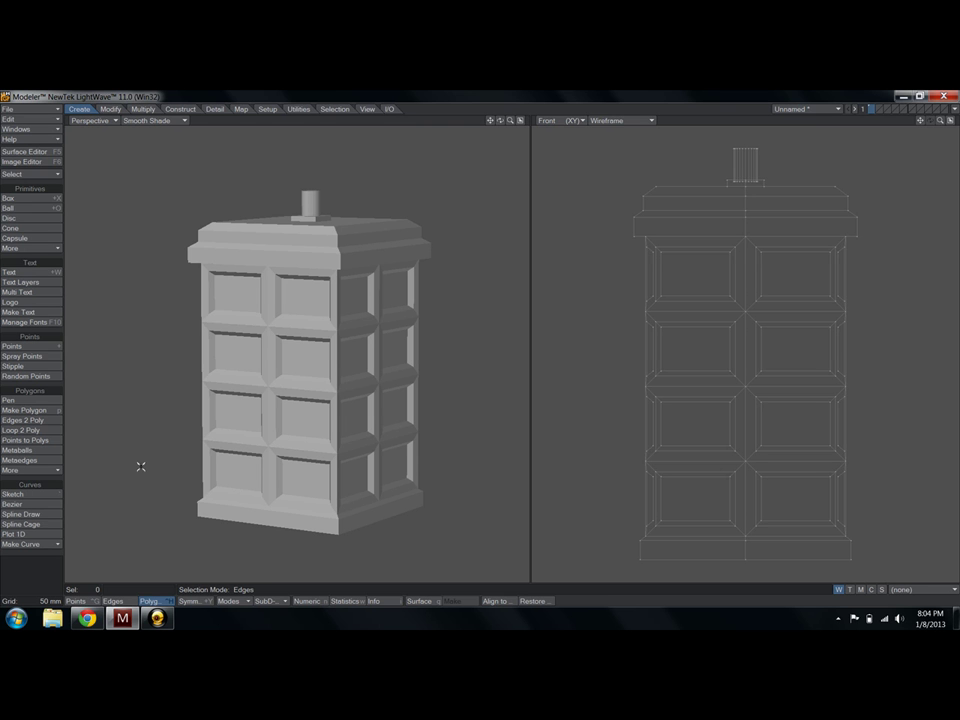
{"action": "left_click", "coordinate": [96, 622]}
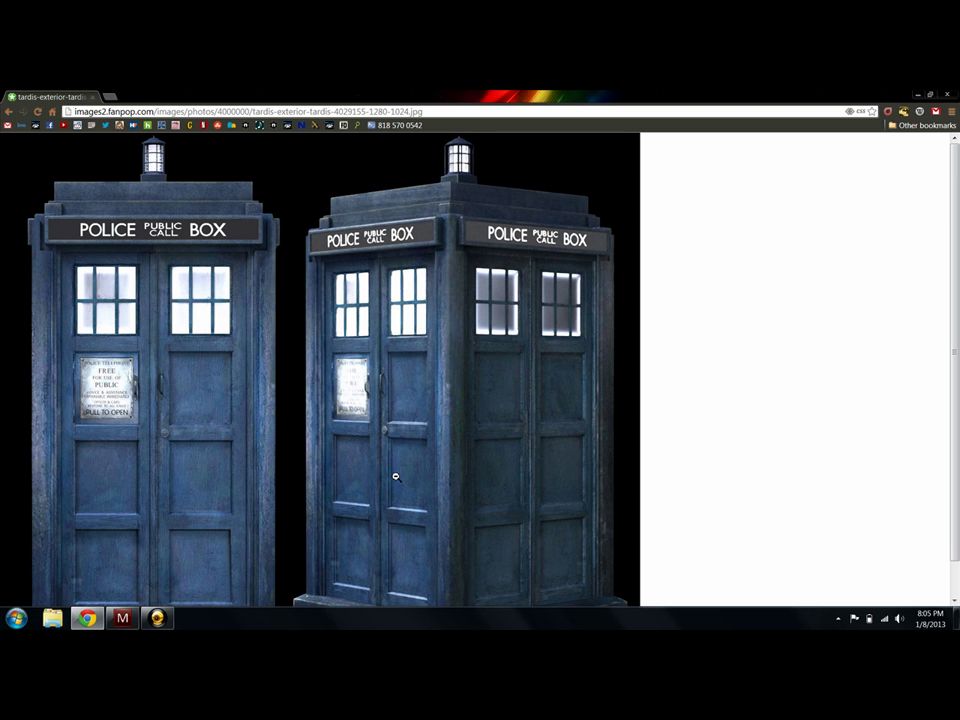
{"action": "left_click", "coordinate": [122, 618]}
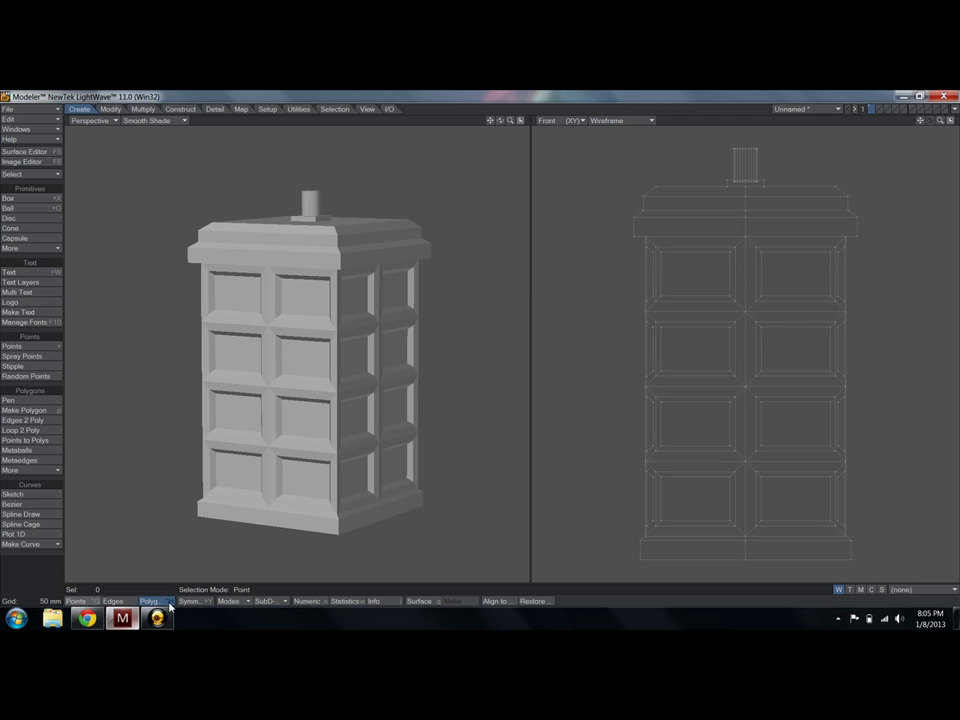